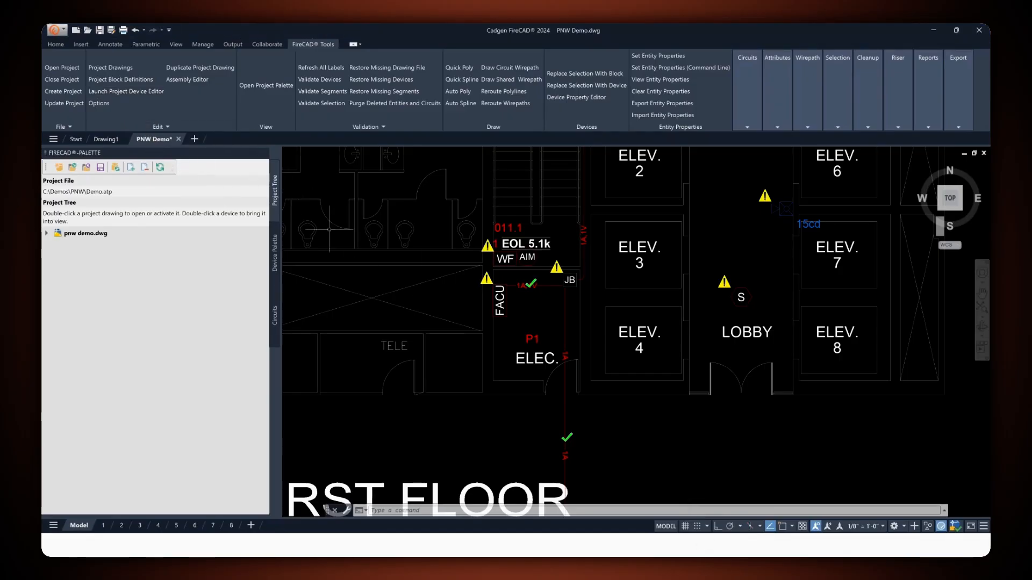
# - Launch the Project Device Editor and browse its device, cable and conduit tables
pyautogui.click(119, 93)
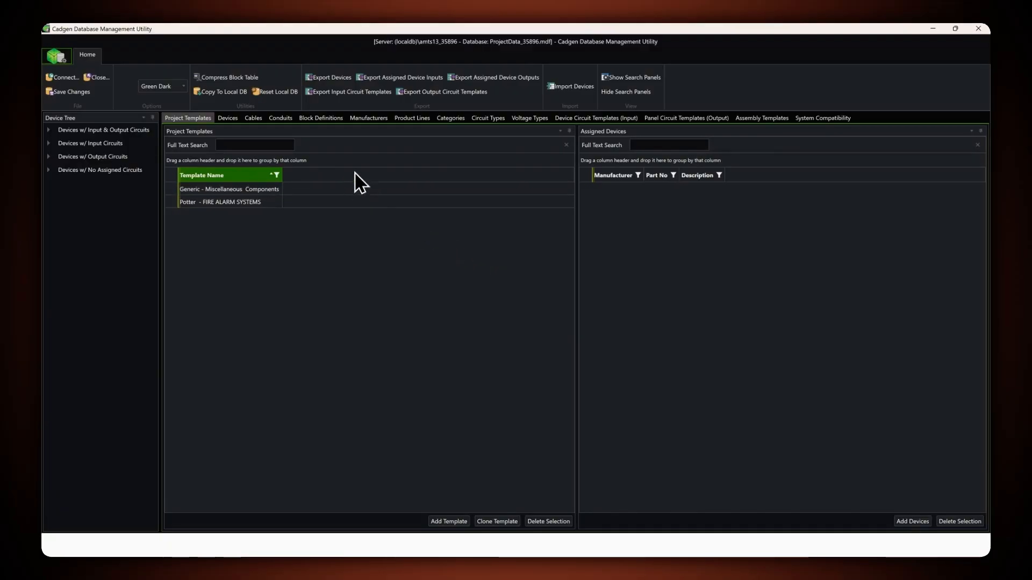
pyautogui.click(198, 120)
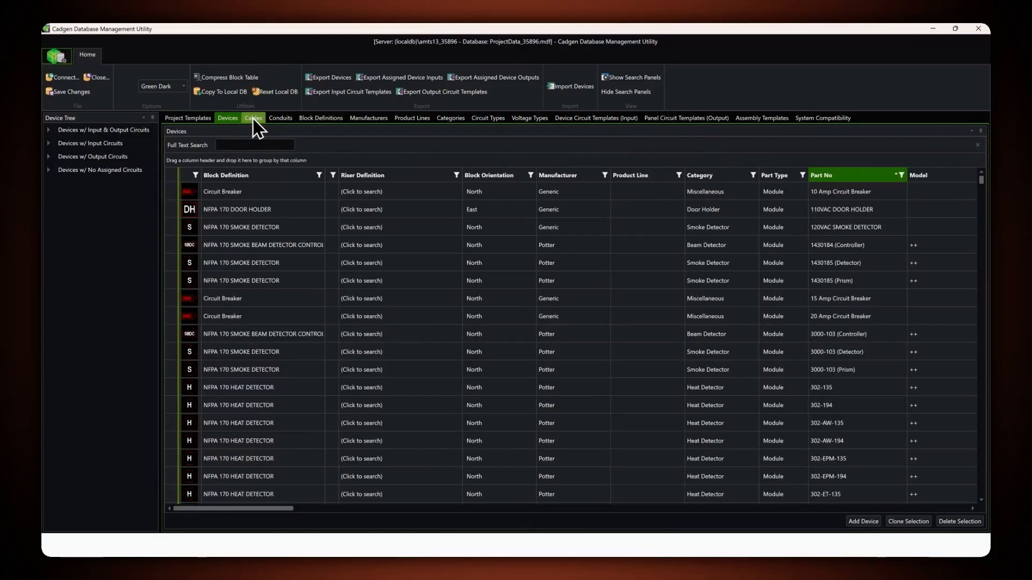
pyautogui.click(251, 120)
pyautogui.click(279, 119)
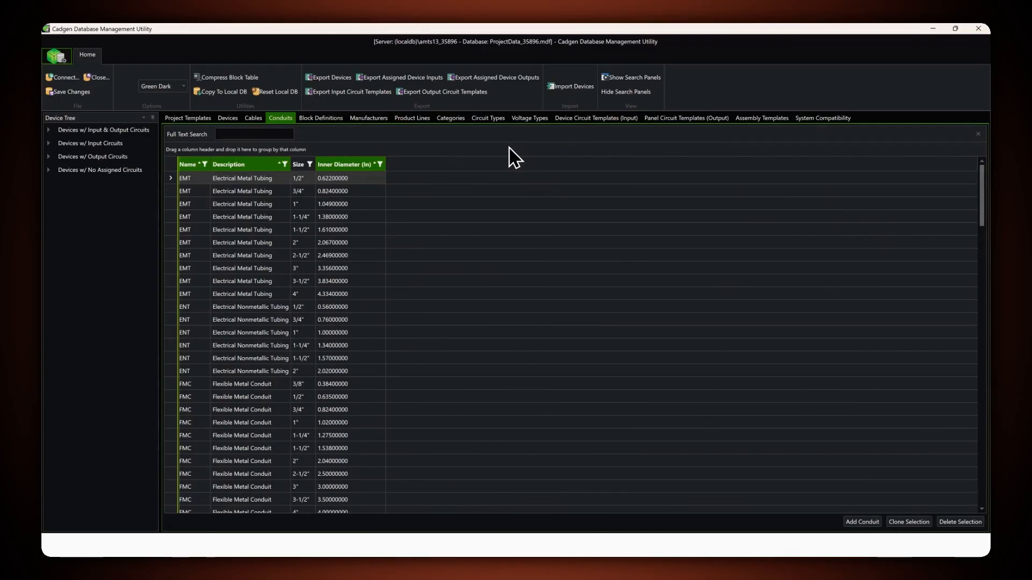
# - Return to the device table and check which manufacturers its Manufacturer filter offers
pyautogui.click(230, 122)
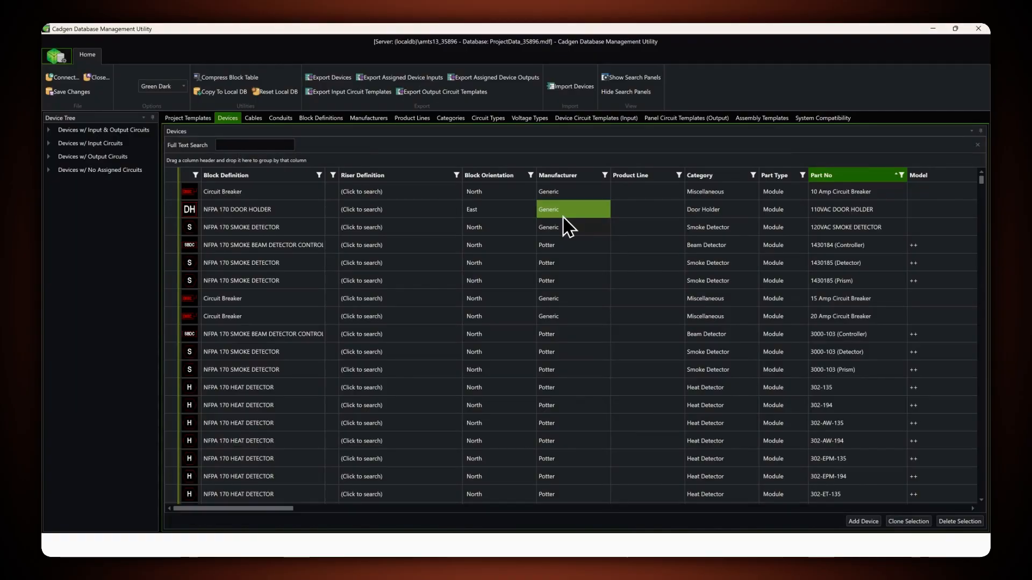
pyautogui.click(605, 175)
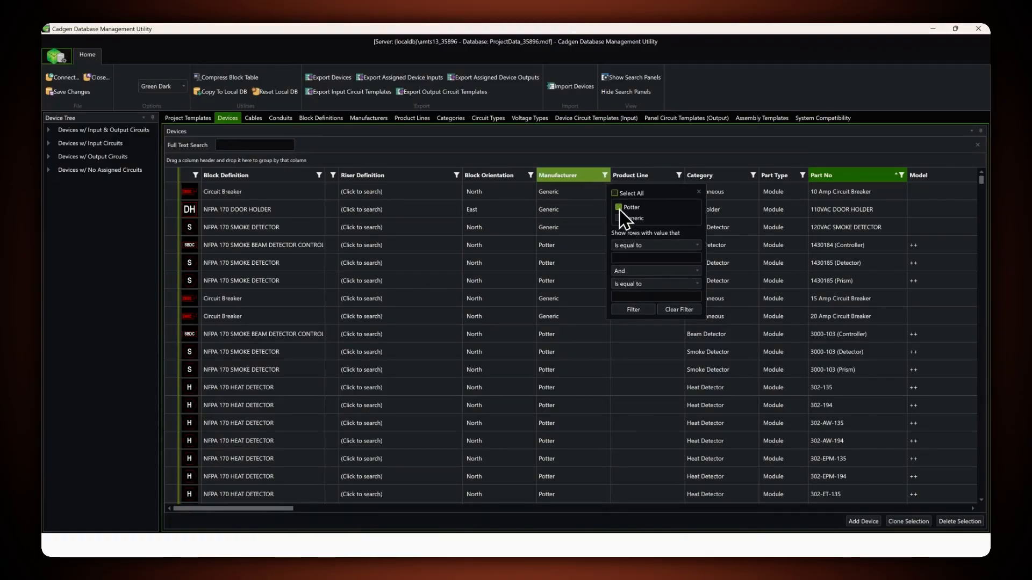
pyautogui.click(699, 192)
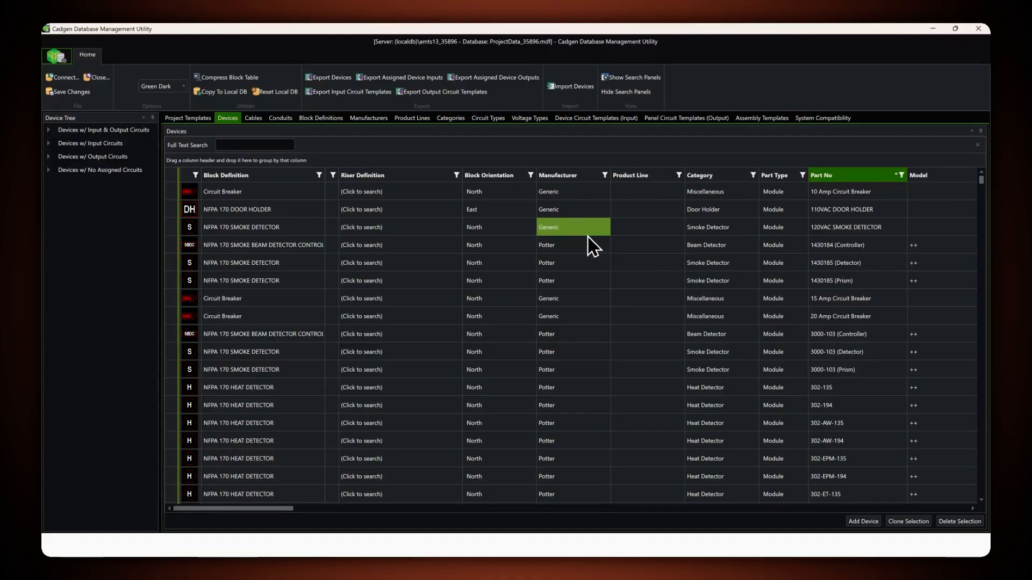
# - Add a new manufacturer named HighTech Solutions and locate it in the manufacturer list
pyautogui.click(366, 119)
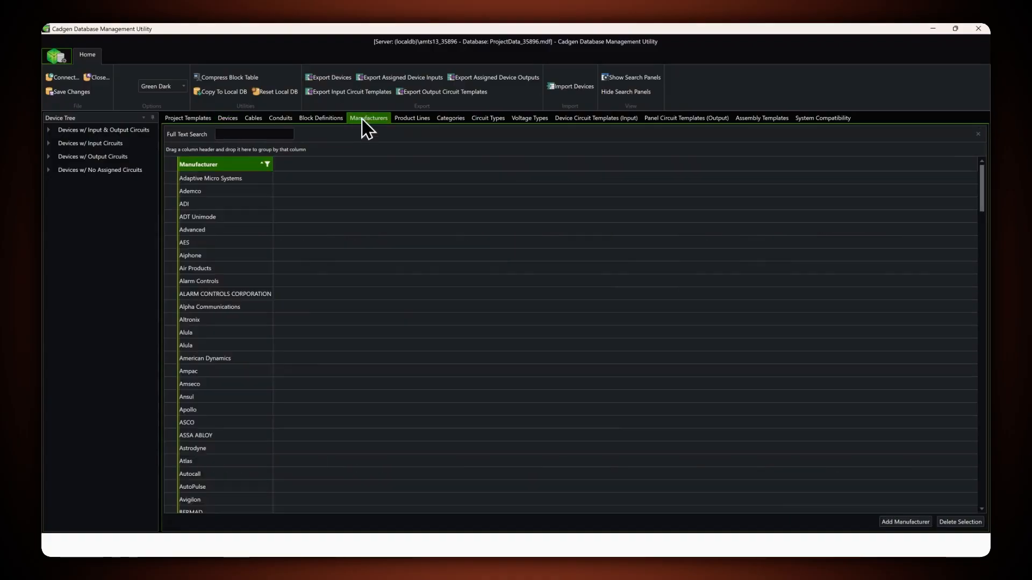
pyautogui.scroll(-15, 232, 215)
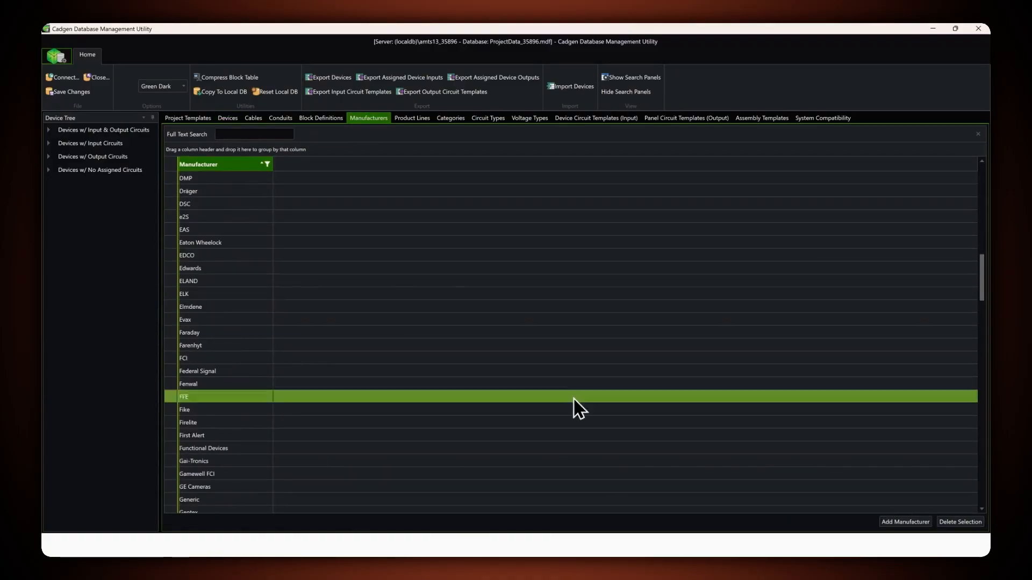
pyautogui.click(906, 522)
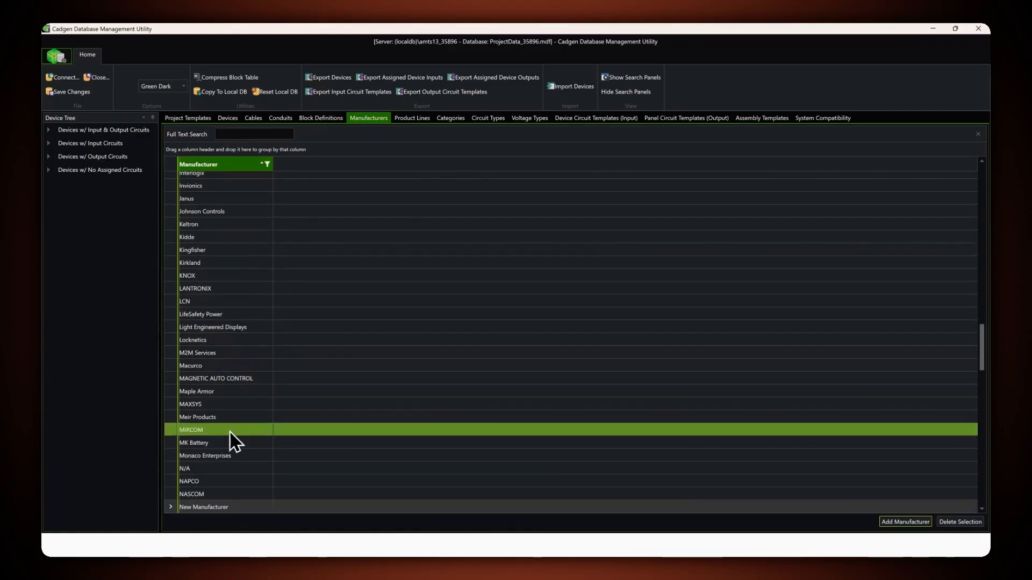
pyautogui.click(221, 507)
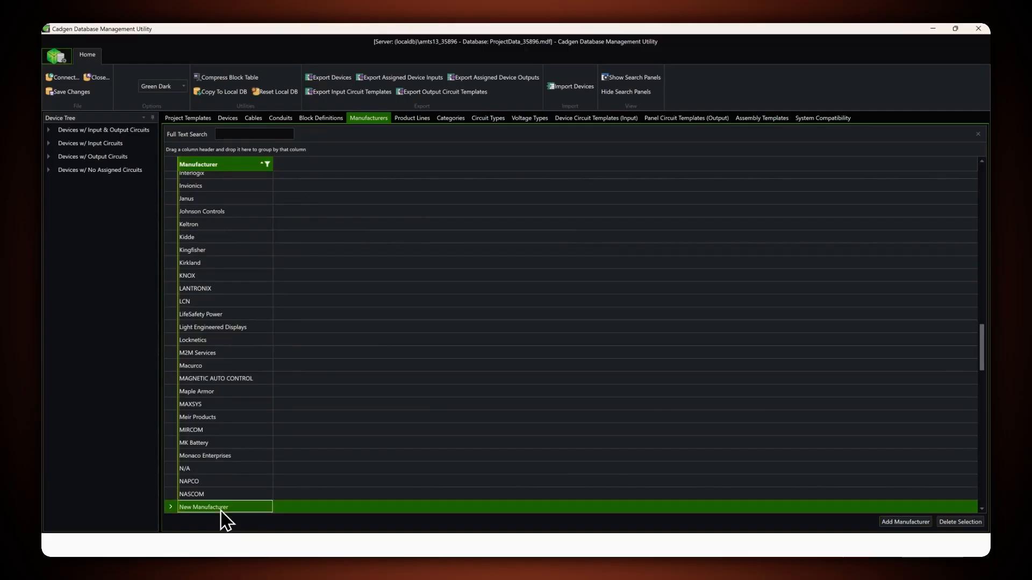
pyautogui.click(234, 507)
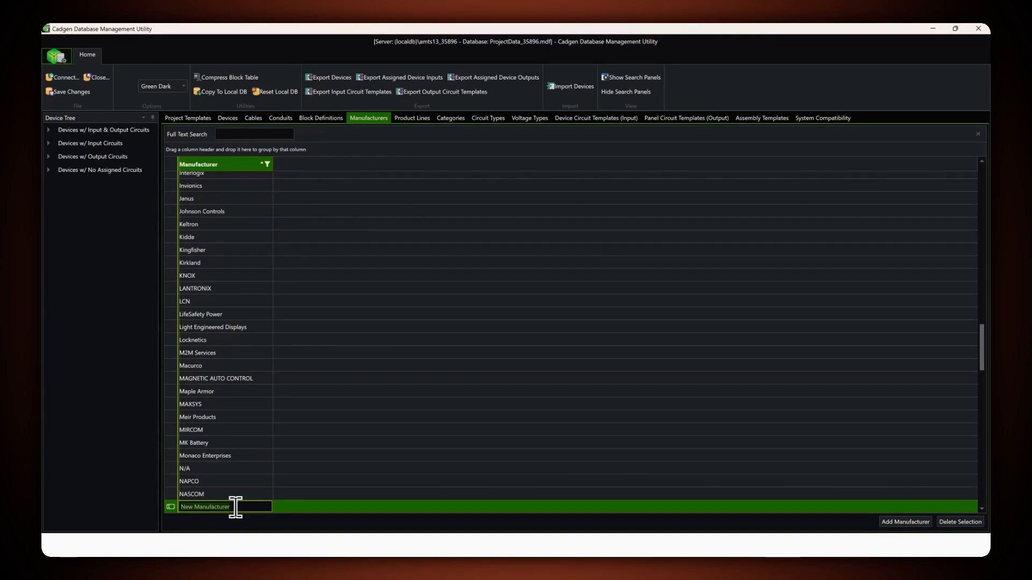
pyautogui.write('HighTech Solutions')
pyautogui.click(289, 505)
pyautogui.scroll(3, 246, 400)
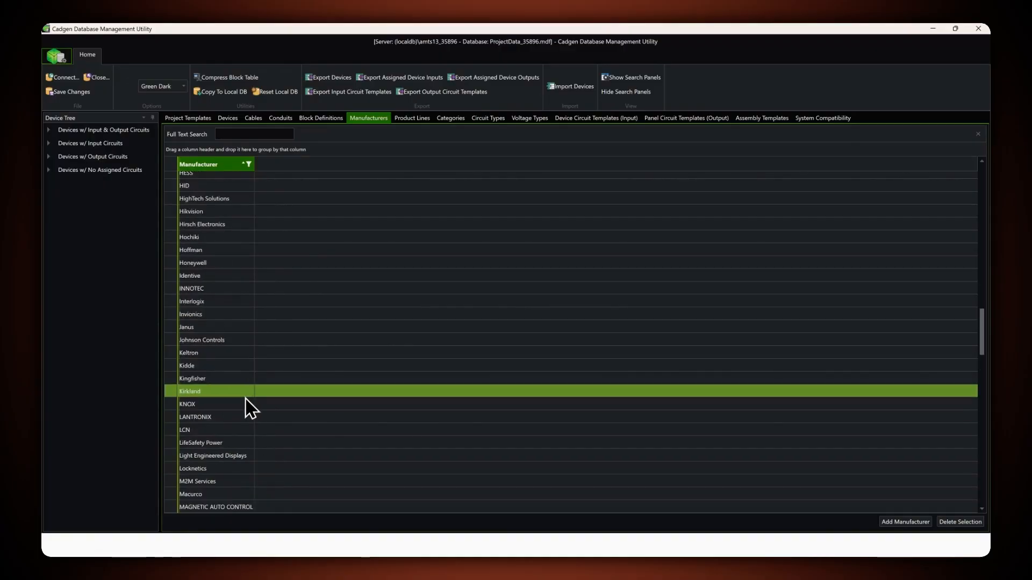
pyautogui.scroll(1, 246, 399)
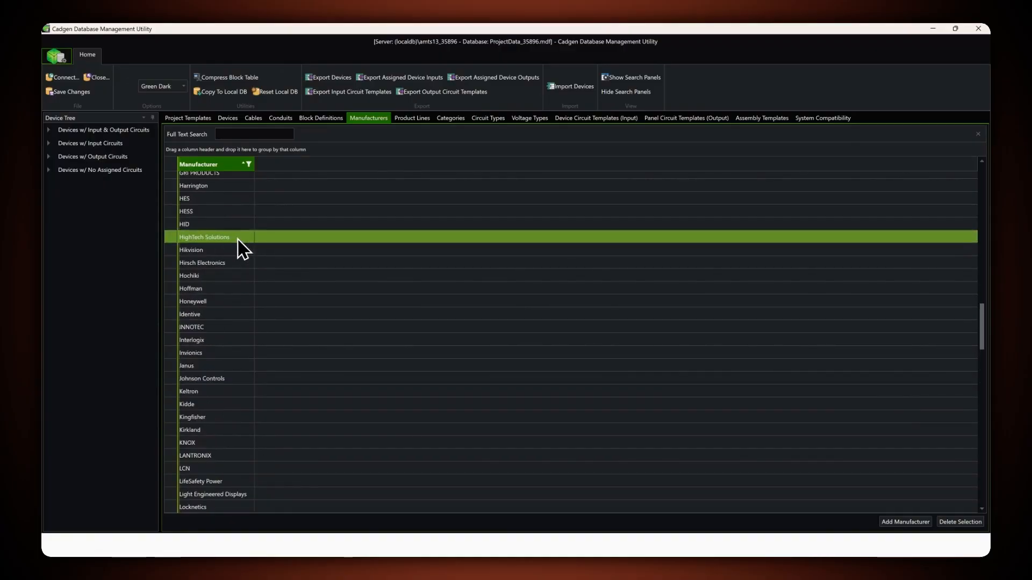
# - Check whether the device table's Manufacturer filter offers HighTech Solutions
pyautogui.click(231, 119)
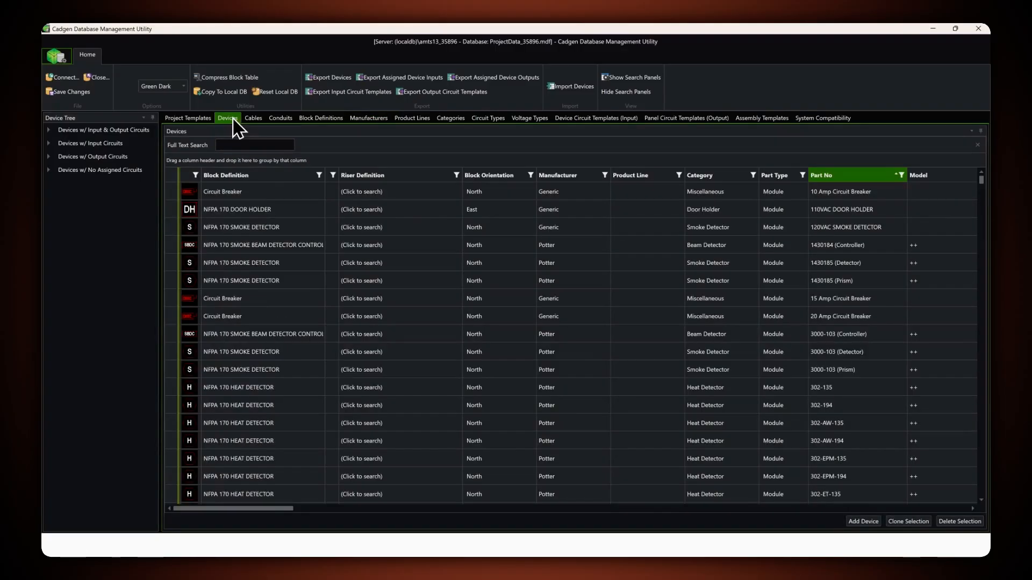
pyautogui.click(604, 177)
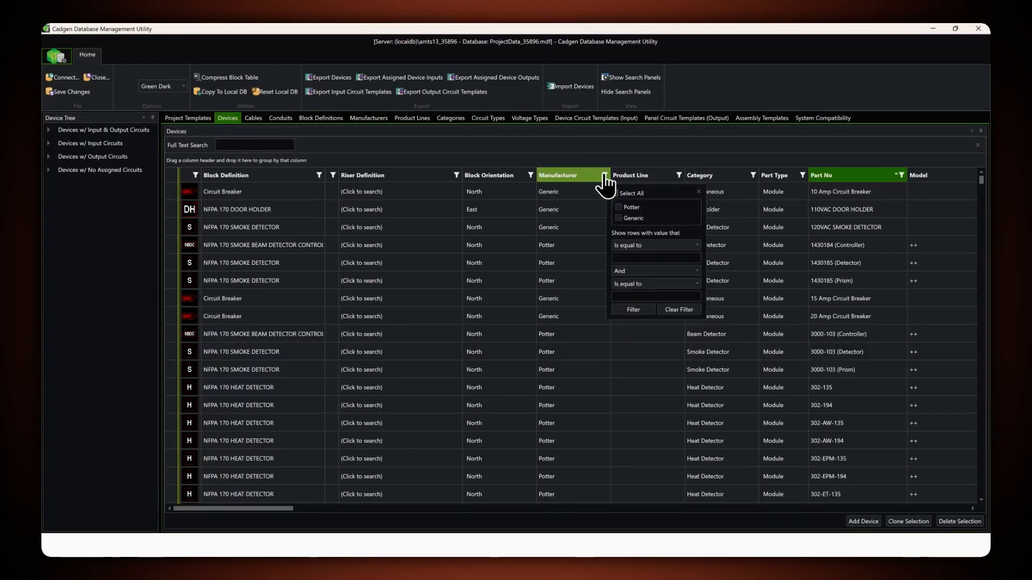
pyautogui.click(700, 193)
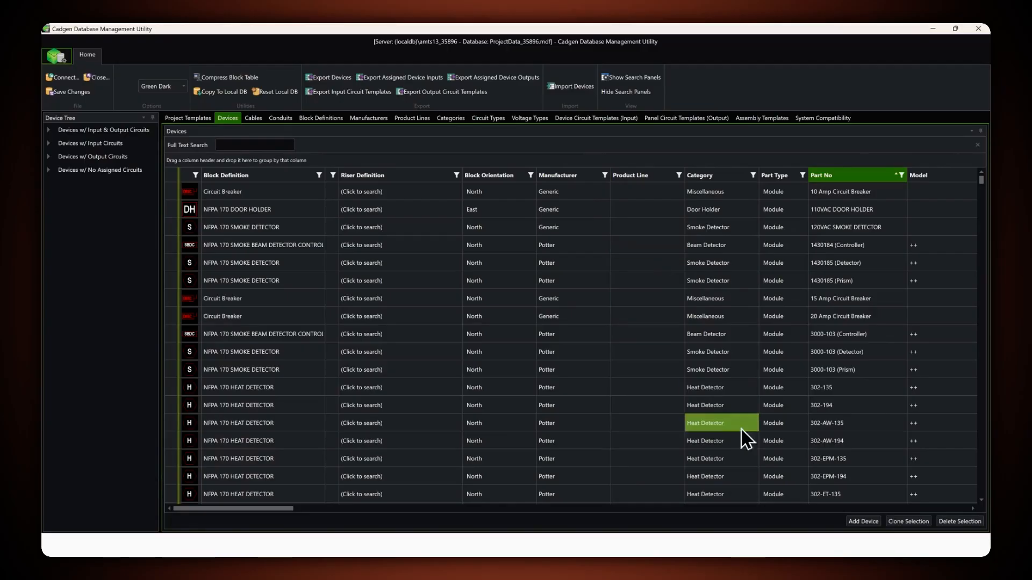
# - Add a new device and filter the device table to rows with a [null] manufacturer
pyautogui.click(860, 522)
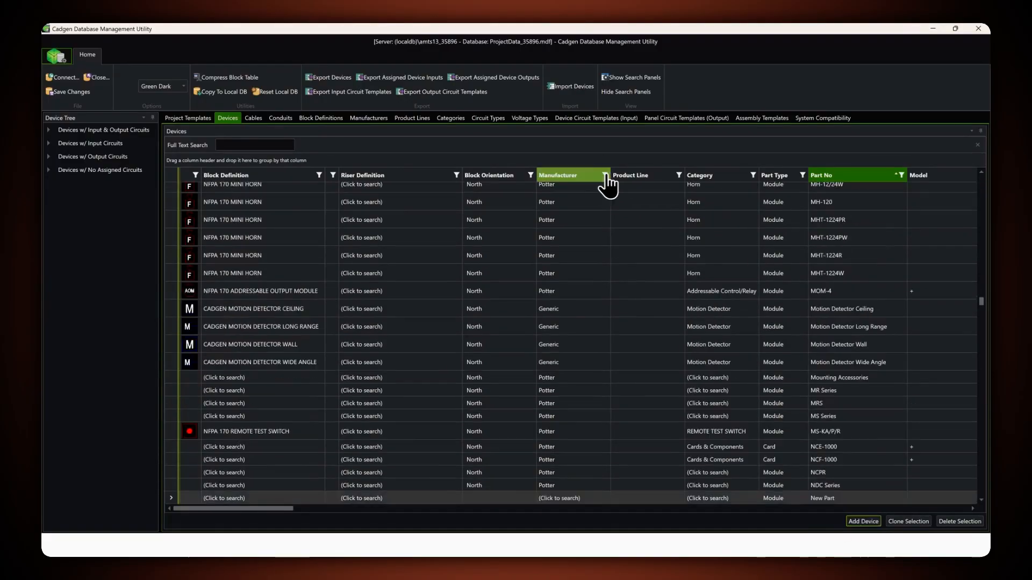
pyautogui.click(605, 176)
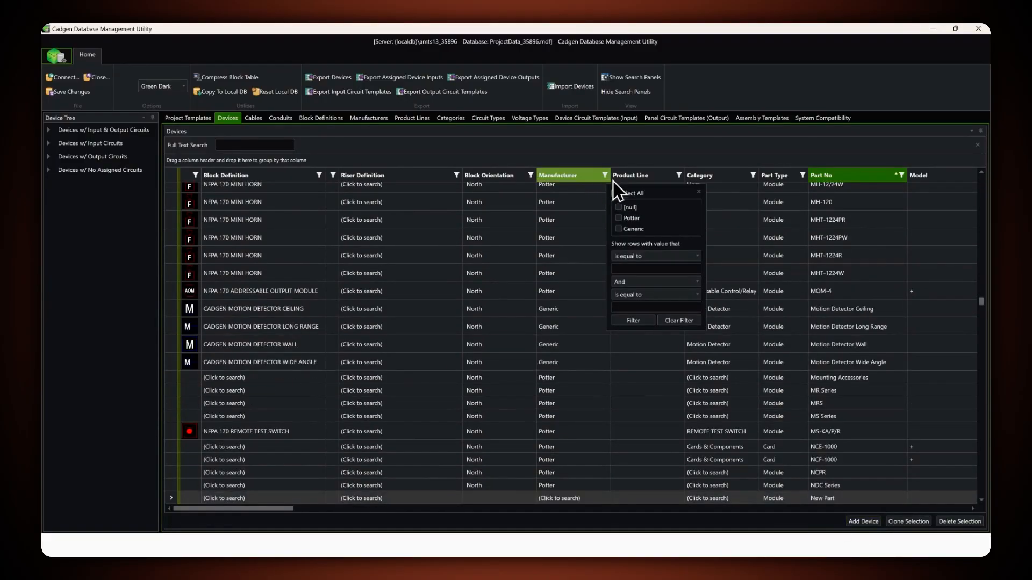
pyautogui.click(619, 207)
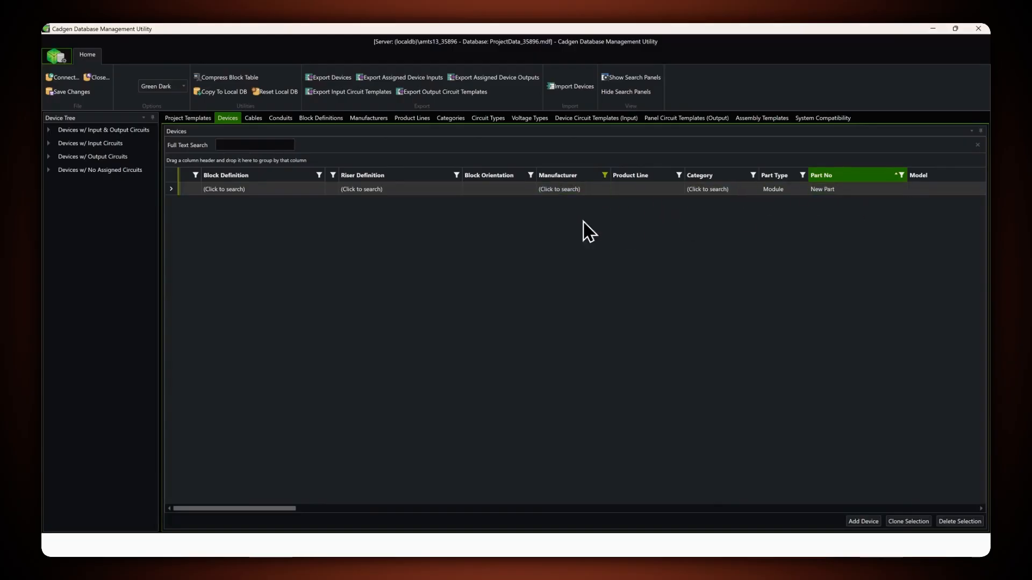
# - Find the manufacturer "high" for the new device and assign HighTech Solutions
pyautogui.click(555, 188)
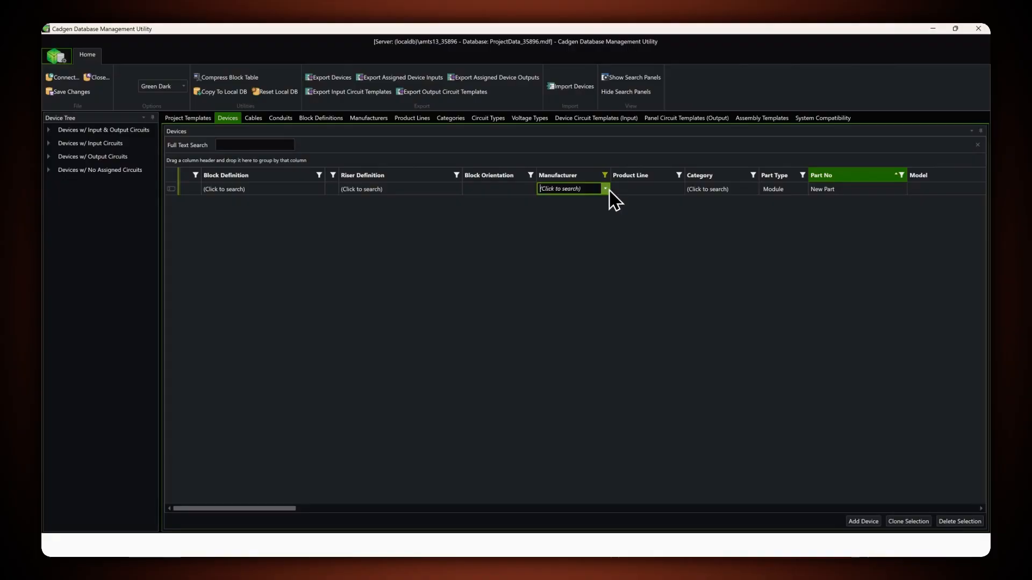
pyautogui.click(609, 191)
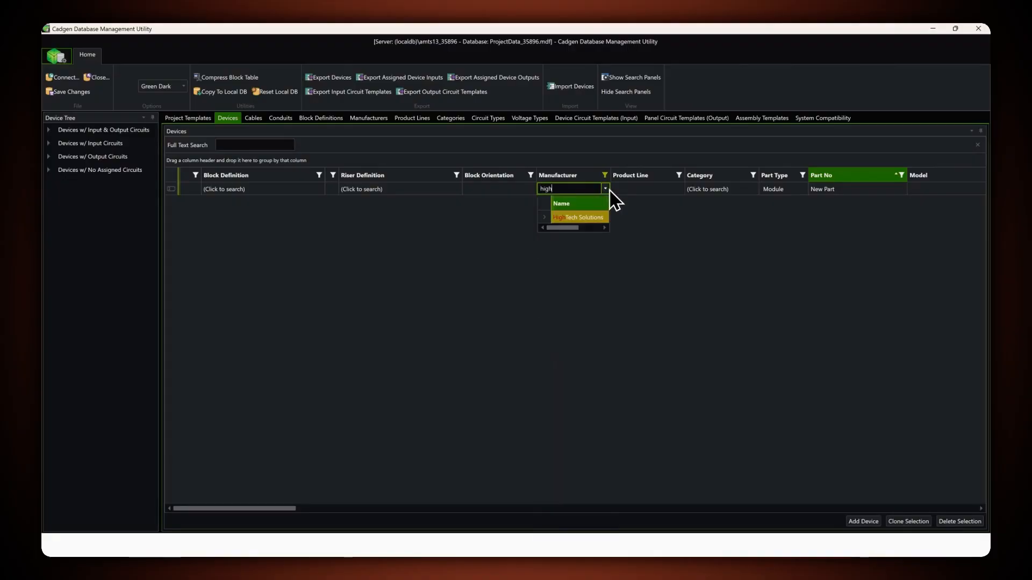
pyautogui.click(571, 219)
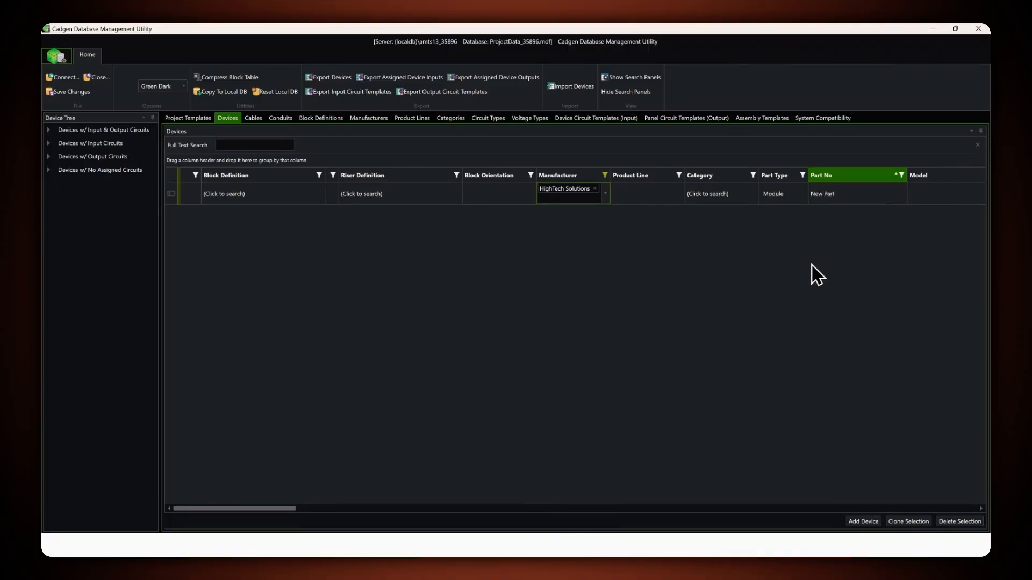
# - Clear the manufacturer filter and sort the devices by manufacturer in ascending order to select the HighTech Solutions device
pyautogui.click(605, 175)
pyautogui.click(668, 321)
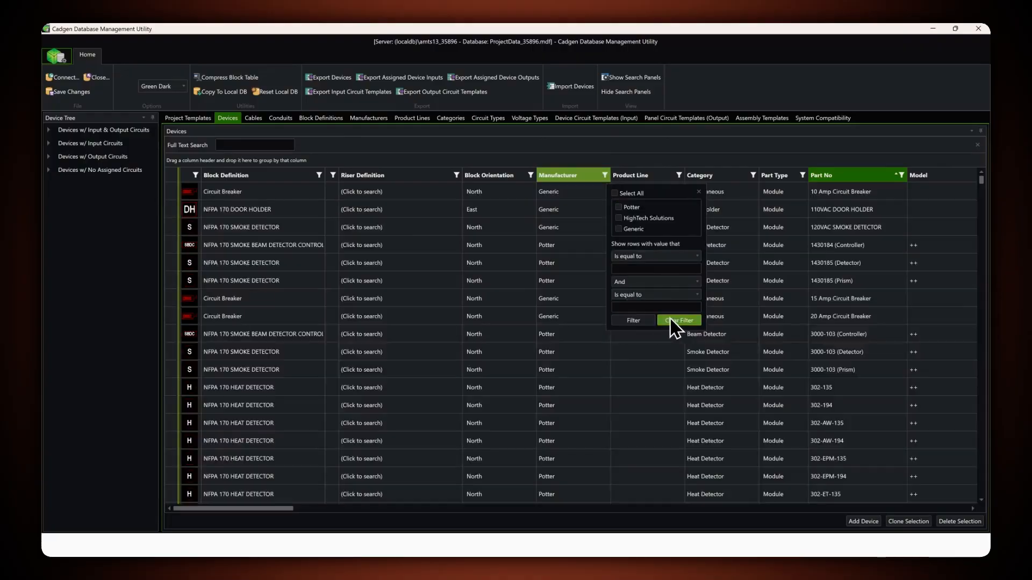
pyautogui.click(551, 175)
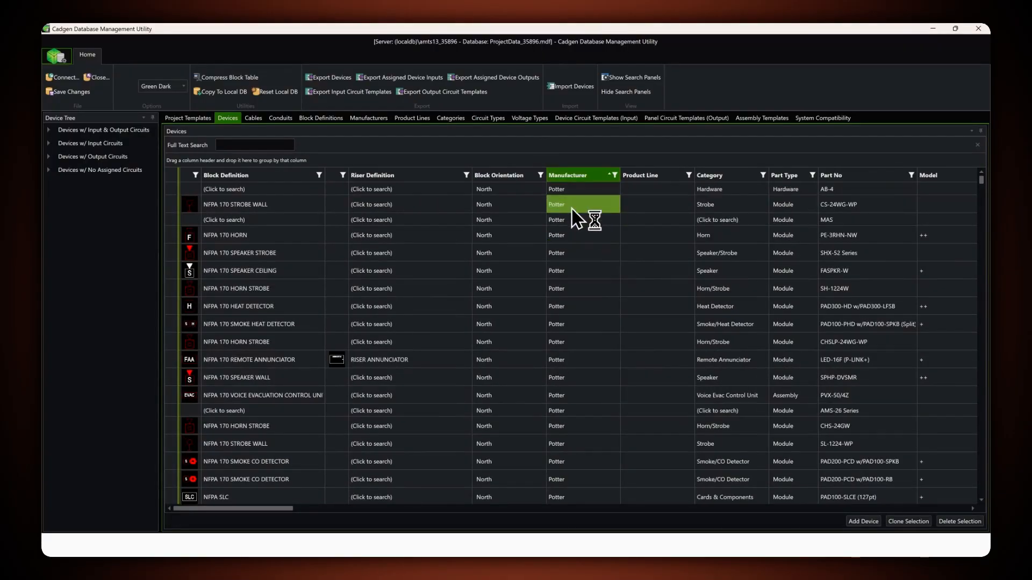
pyautogui.click(573, 178)
pyautogui.scroll(-10, 575, 207)
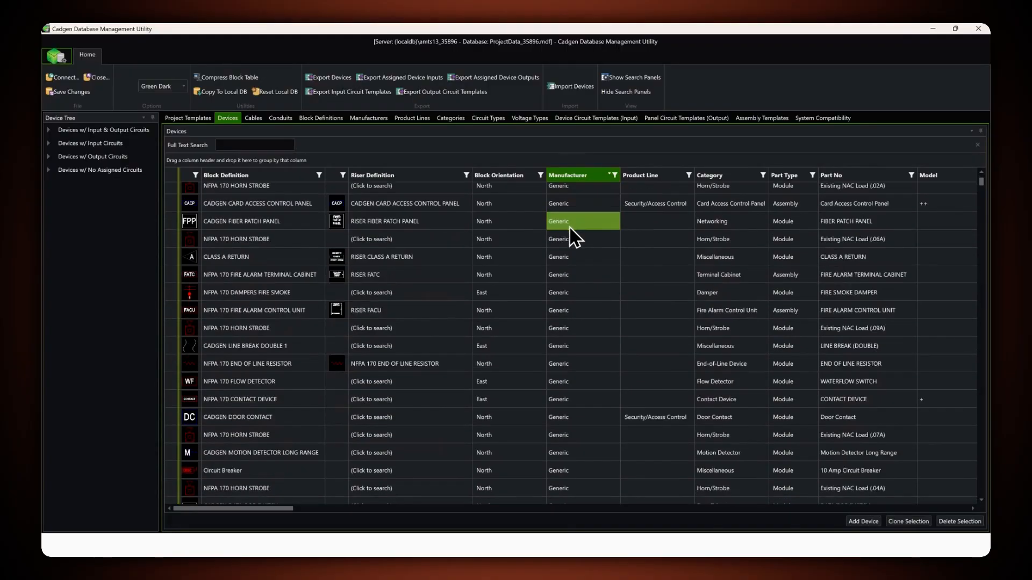
pyautogui.scroll(-10, 596, 255)
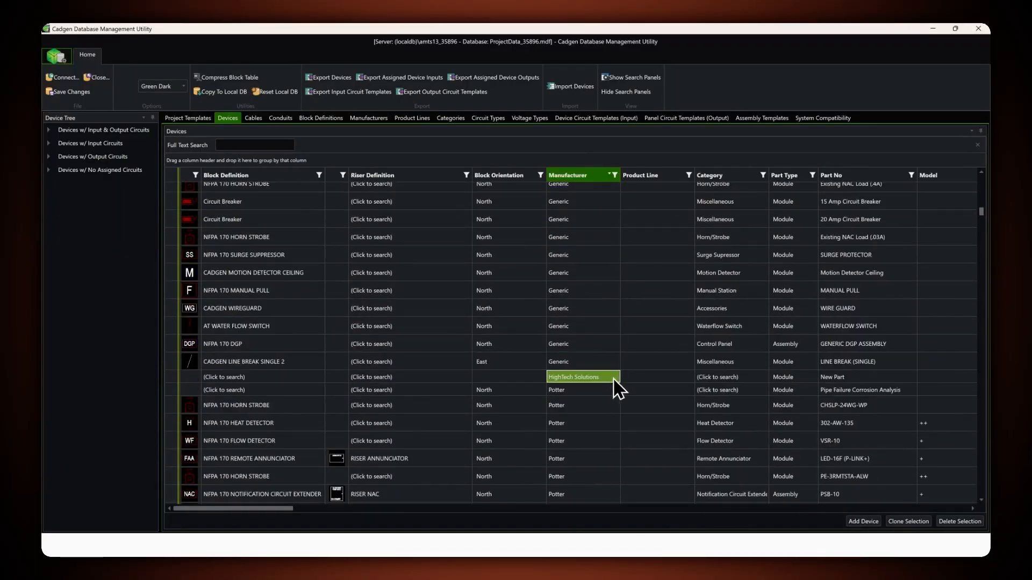
pyautogui.click(171, 376)
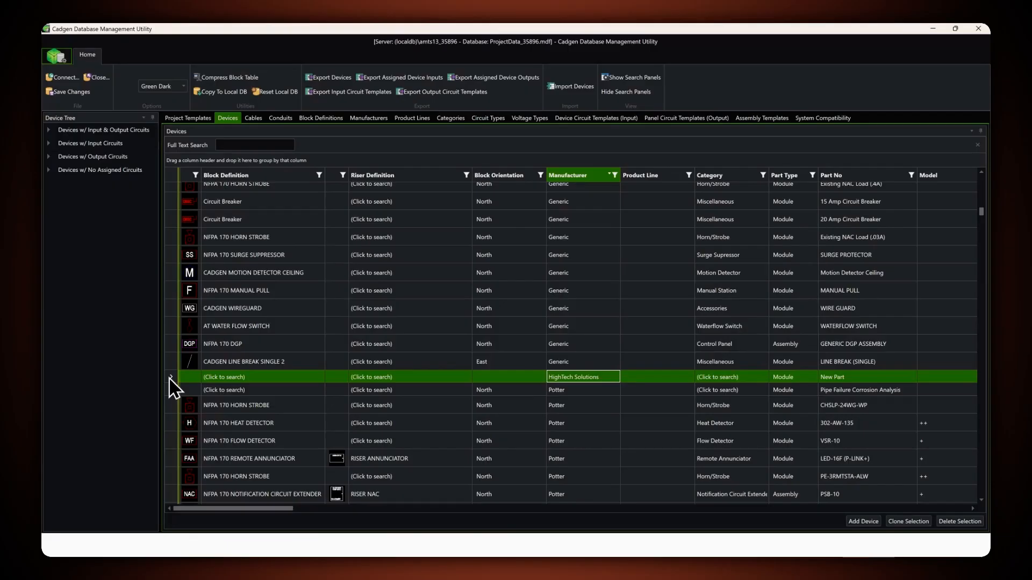
# - Try to find a block definition for the HighTech Solutions device by searching for "def"
pyautogui.click(273, 378)
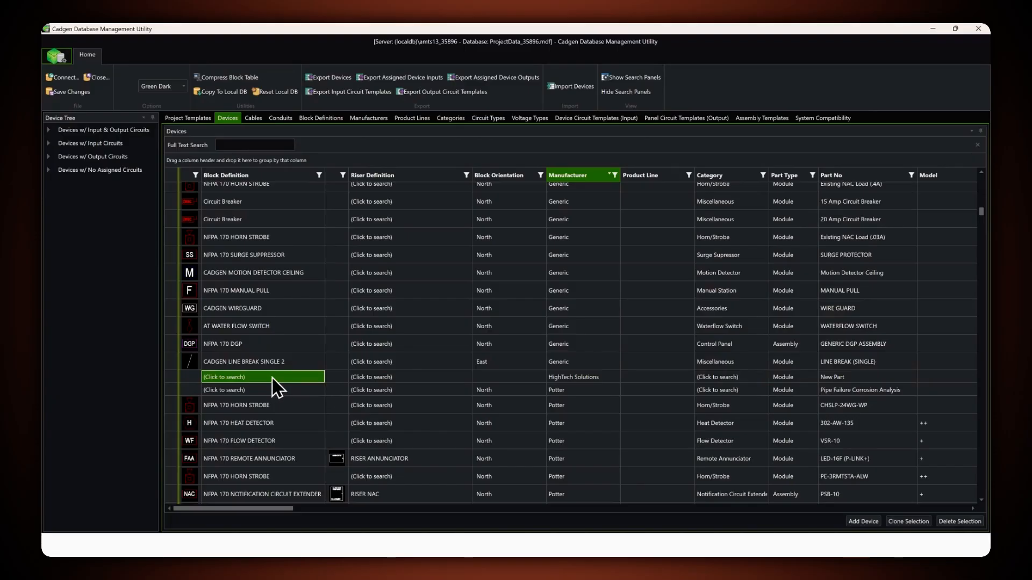
pyautogui.click(273, 377)
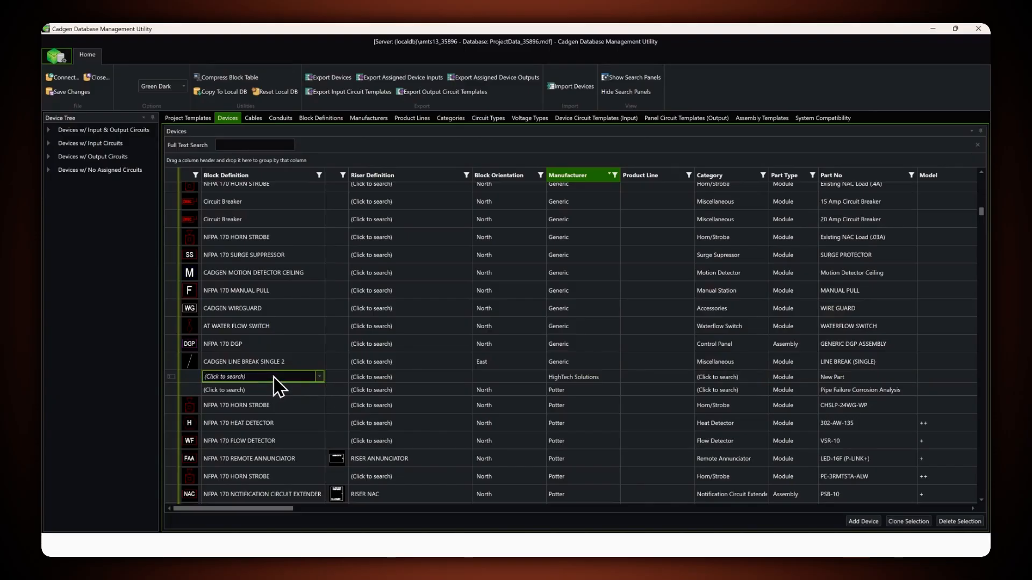
pyautogui.write('def')
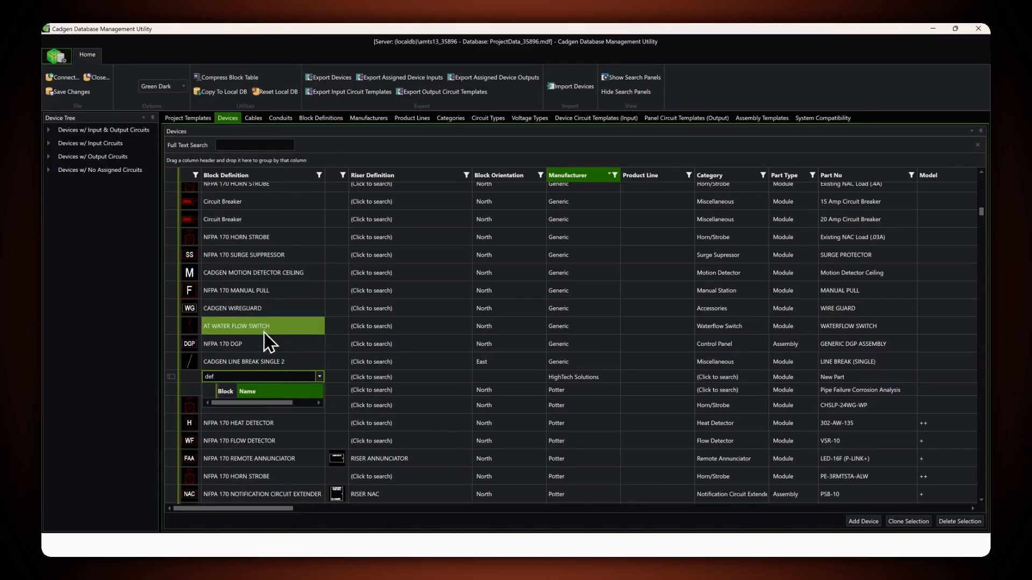
pyautogui.scroll(3, 266, 323)
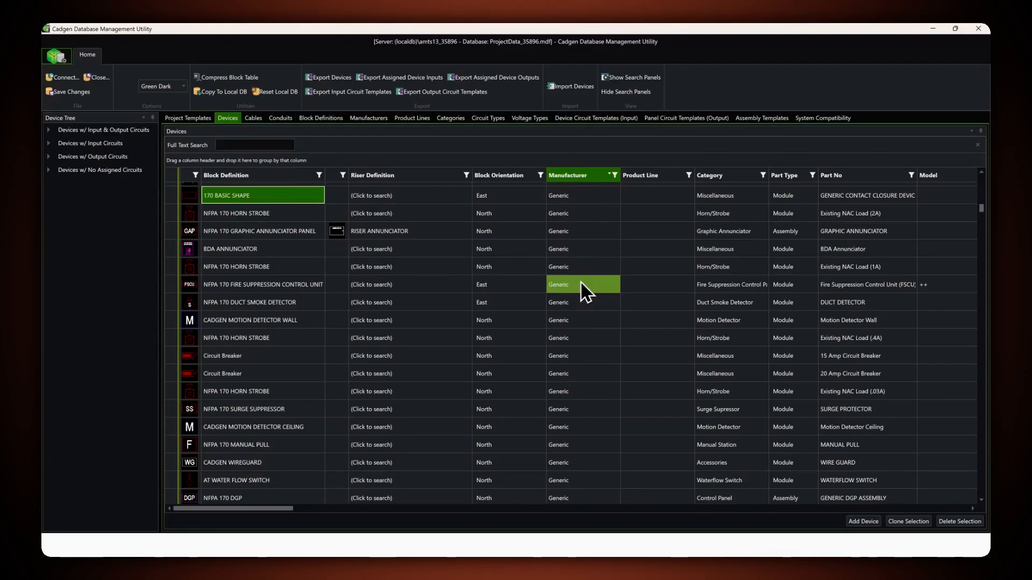
# - Search for "basic" in the HighTech Solutions device's block definition and assign 170 BASIC SHAPE
pyautogui.scroll(-4, 584, 283)
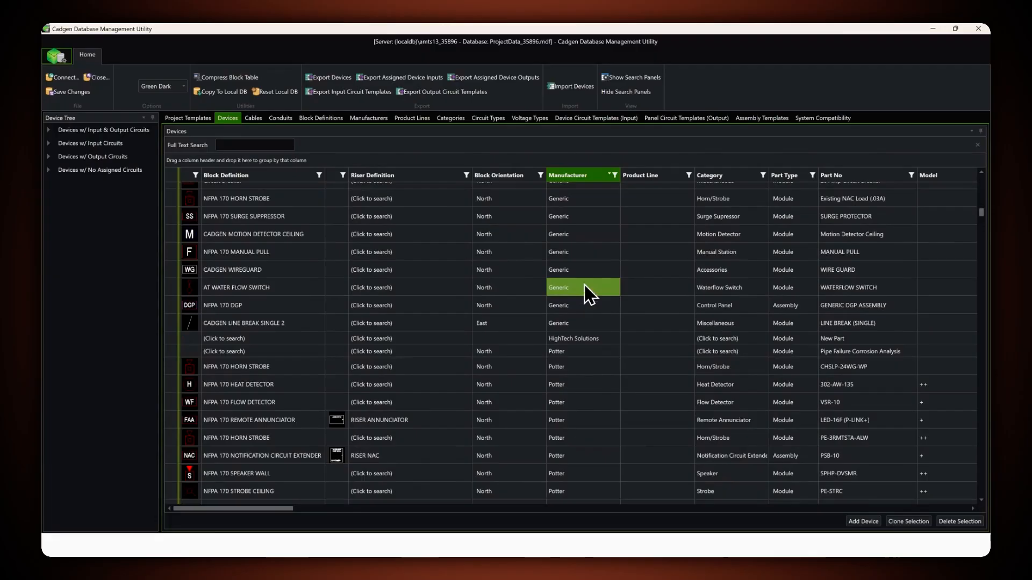
pyautogui.click(233, 338)
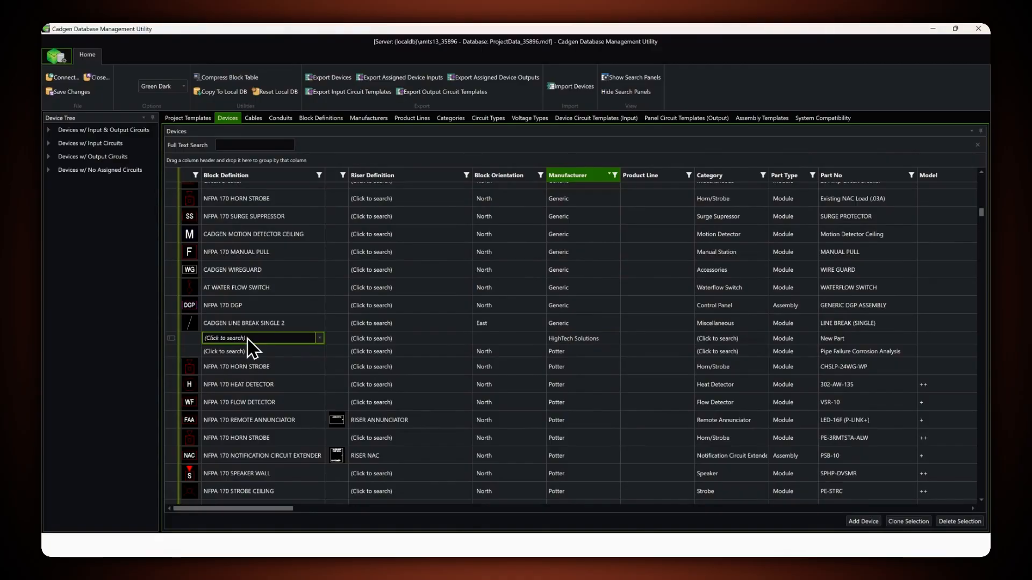
pyautogui.write('basic')
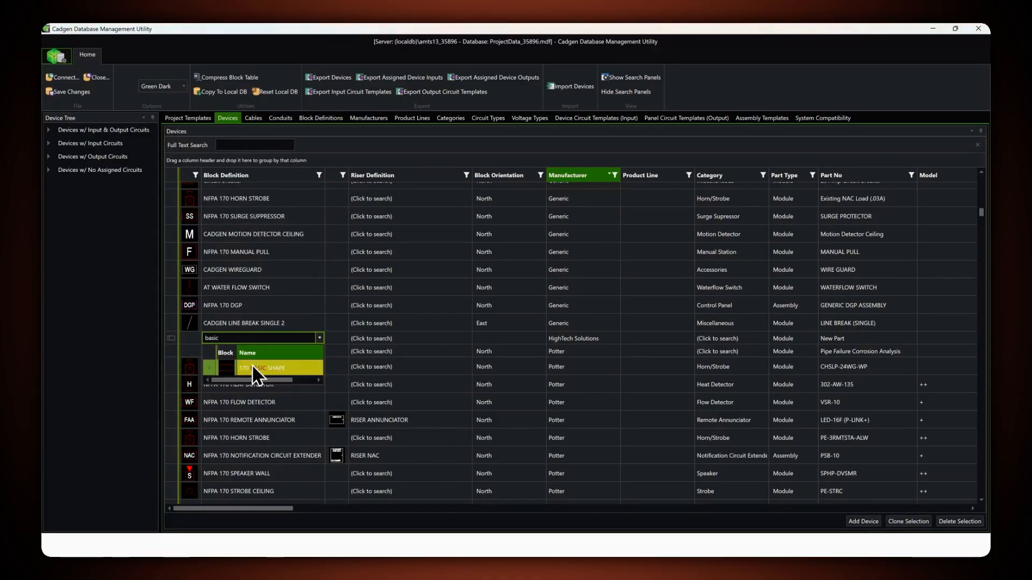
pyautogui.click(252, 363)
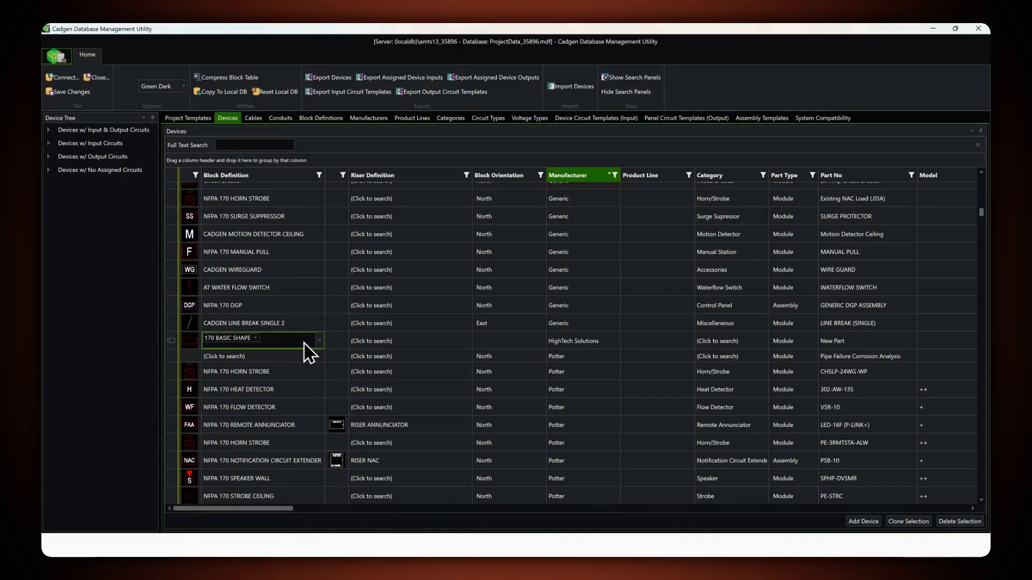
# - Leave the HighTech Solutions device's riser definition unassigned and set its block orientation to North
pyautogui.click(386, 337)
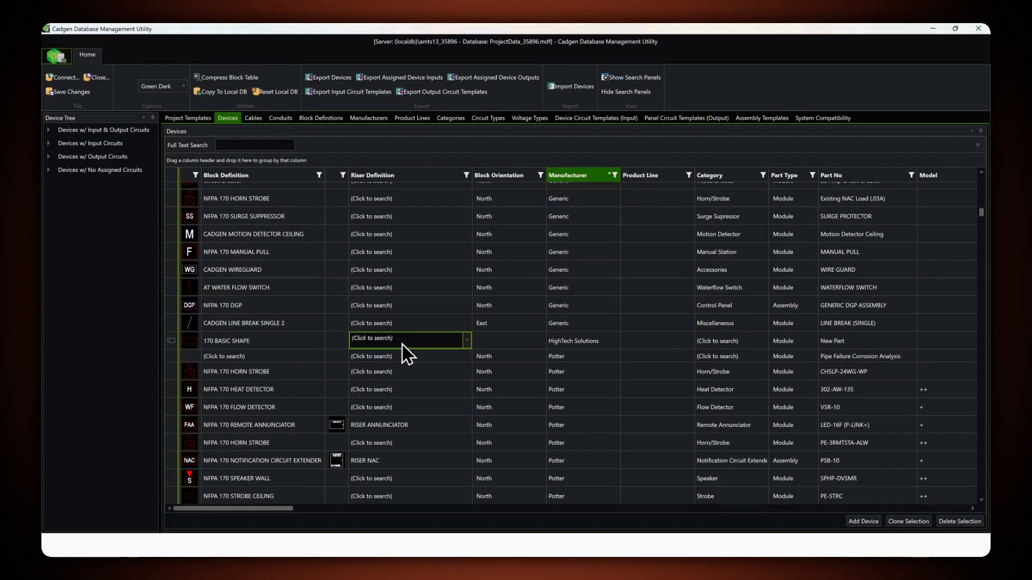
pyautogui.click(486, 344)
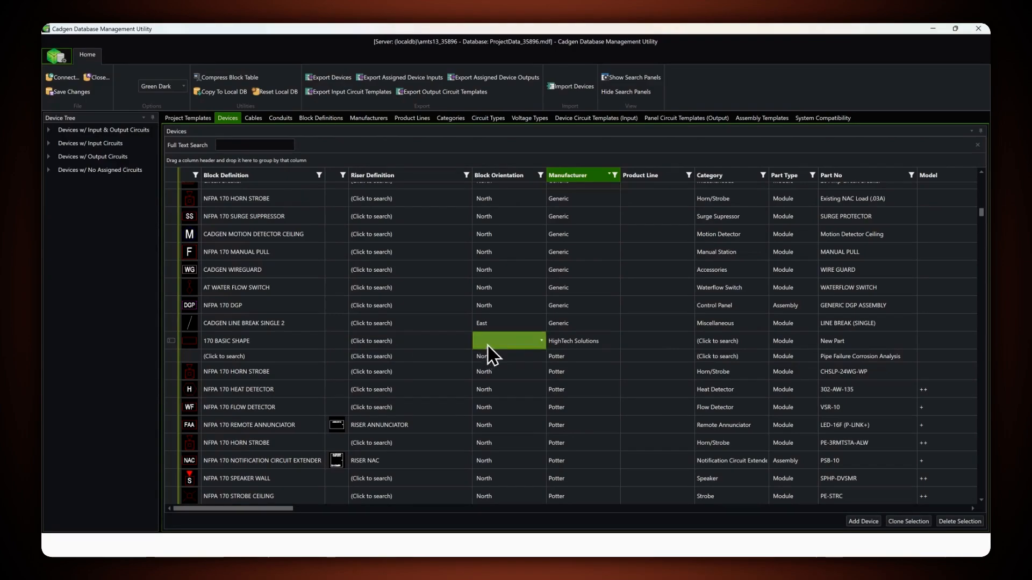
pyautogui.click(540, 340)
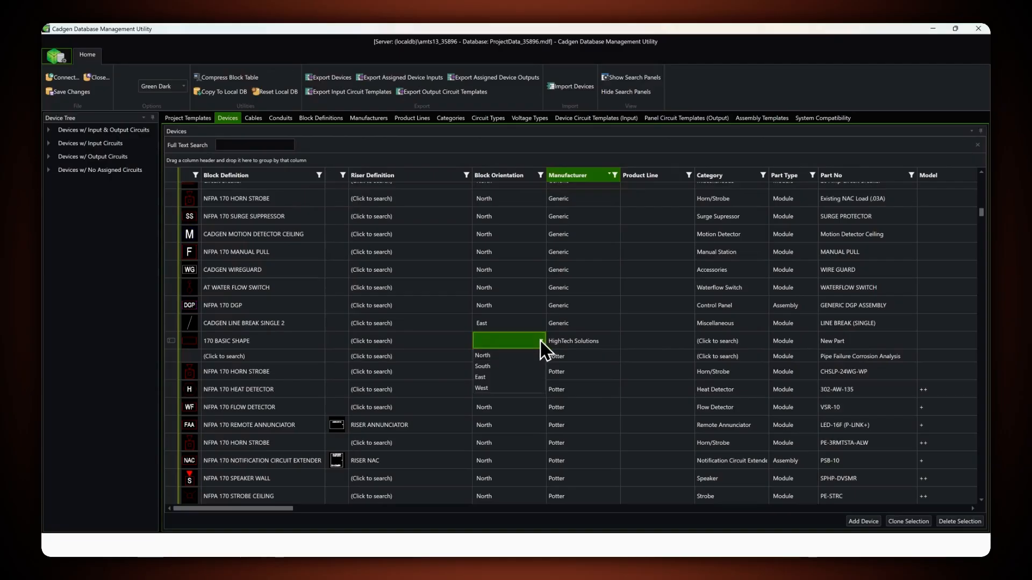
pyautogui.click(514, 355)
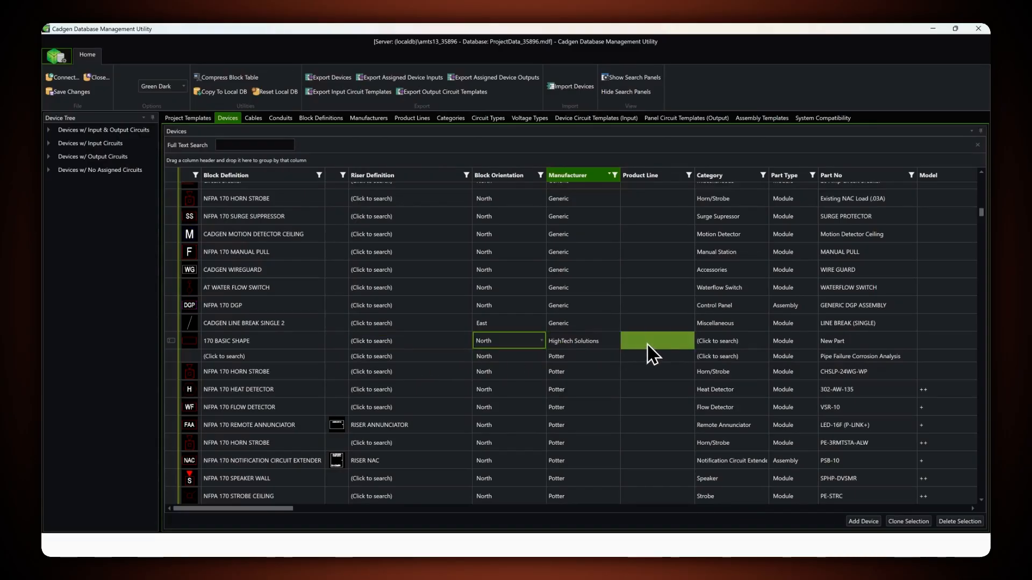
# - Assign the Miscellaneous category to the HighTech Solutions device by searching for "misc", and choose Module as its part type
pyautogui.click(711, 341)
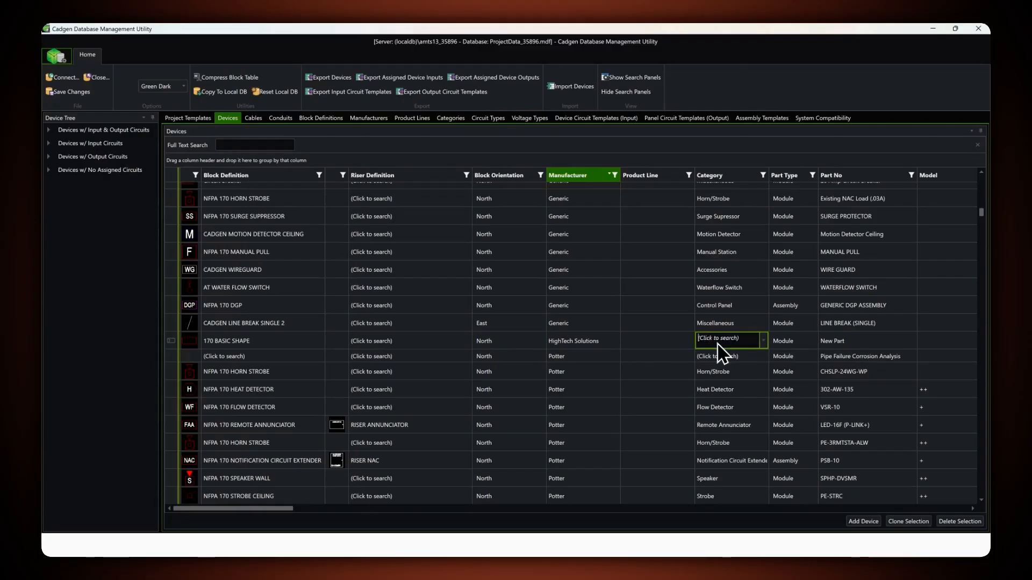
pyautogui.write('misc')
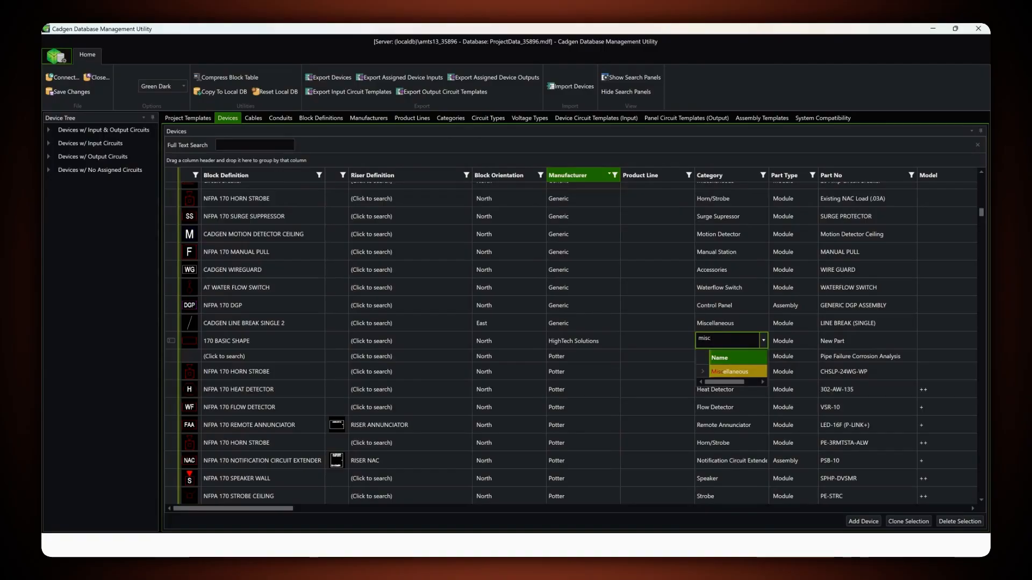
pyautogui.click(723, 372)
pyautogui.click(786, 345)
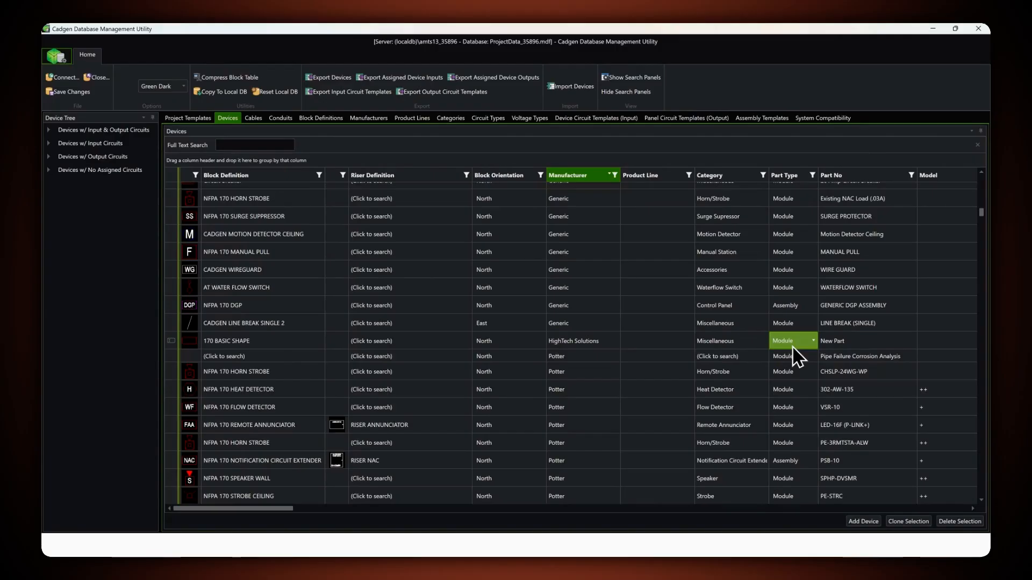
pyautogui.click(814, 342)
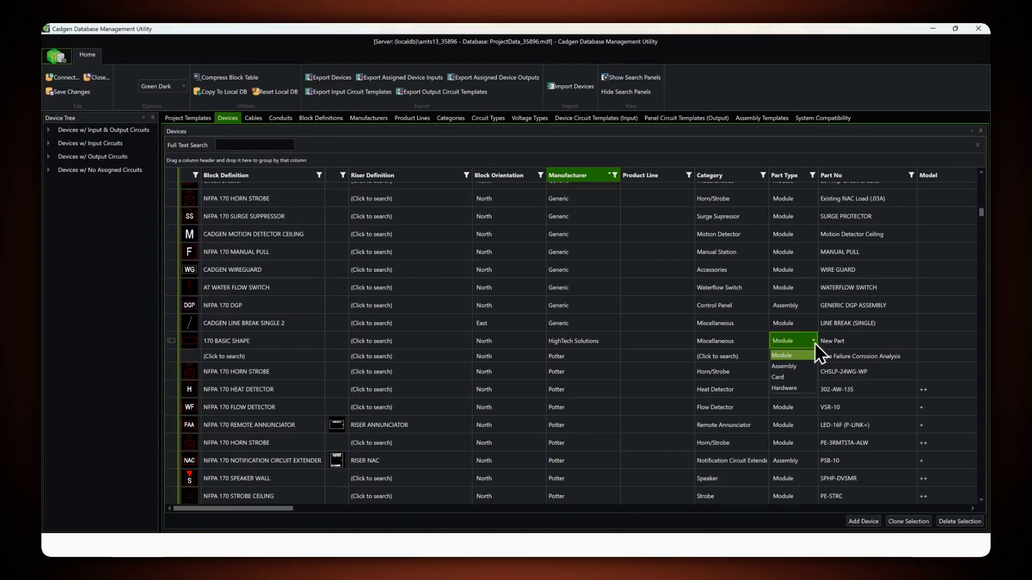
pyautogui.click(785, 356)
# - Set the HighTech Solutions device's part number to 1234
pyautogui.click(824, 341)
pyautogui.click(836, 340)
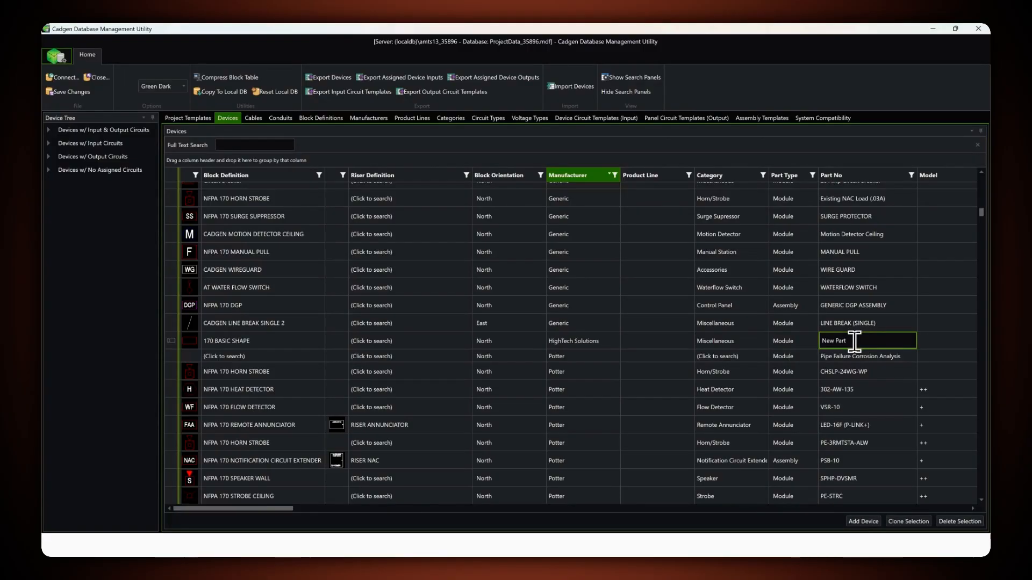
pyautogui.click(803, 347)
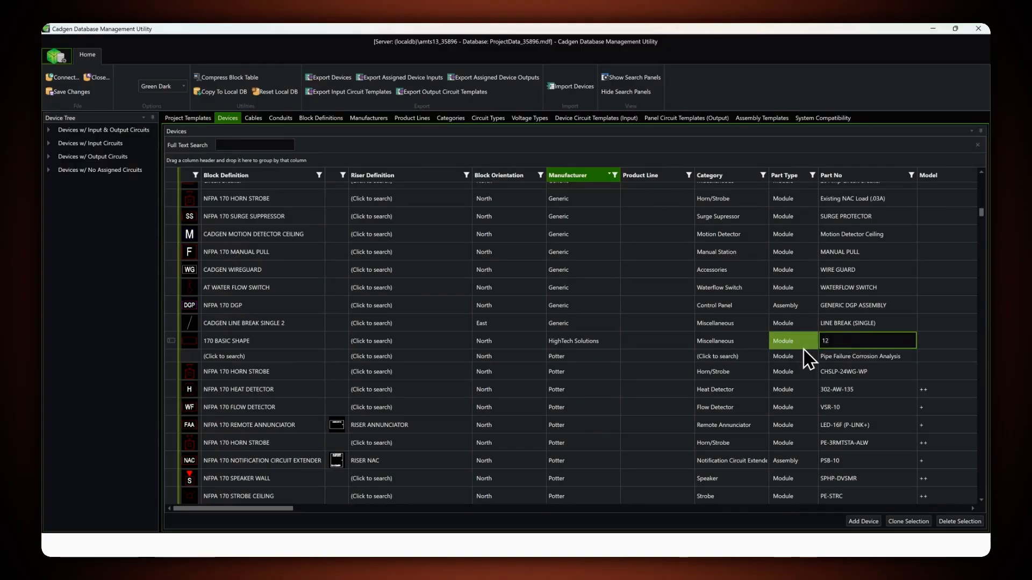
pyautogui.click(928, 341)
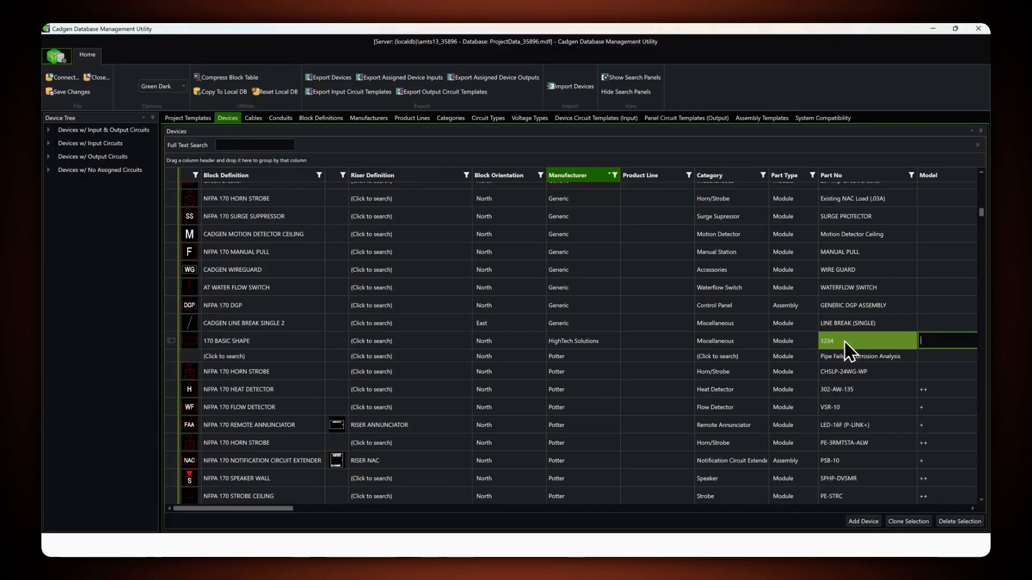
# - Add a new project template, name it HighTech Solutions, and select it
pyautogui.click(191, 119)
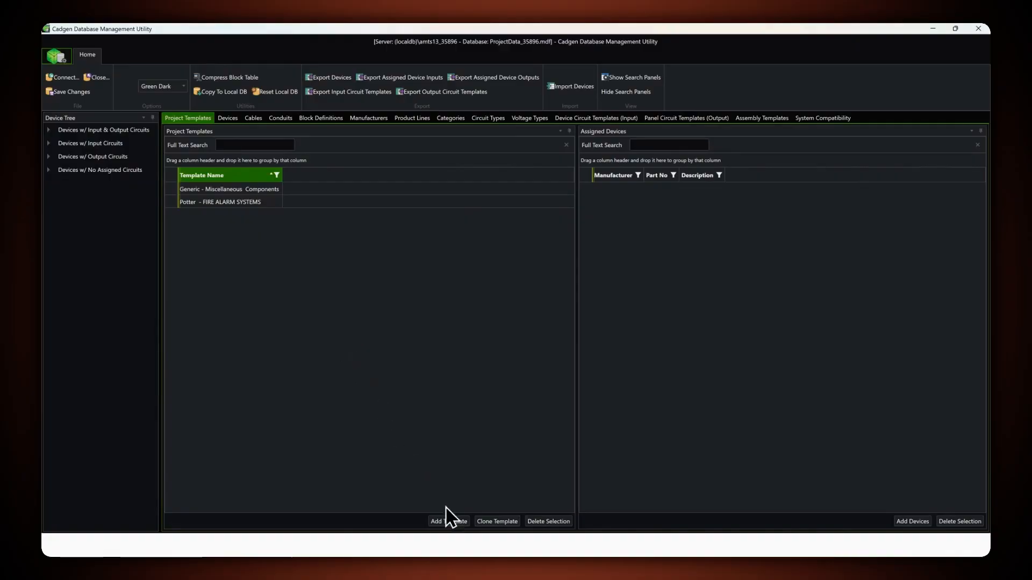
pyautogui.click(456, 520)
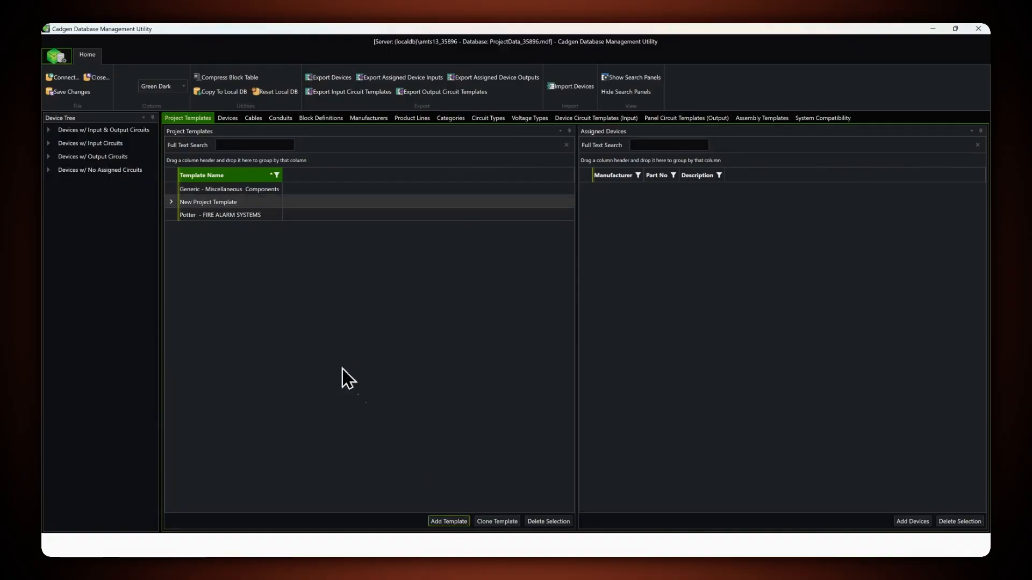
pyautogui.click(248, 202)
pyautogui.write('HighTe')
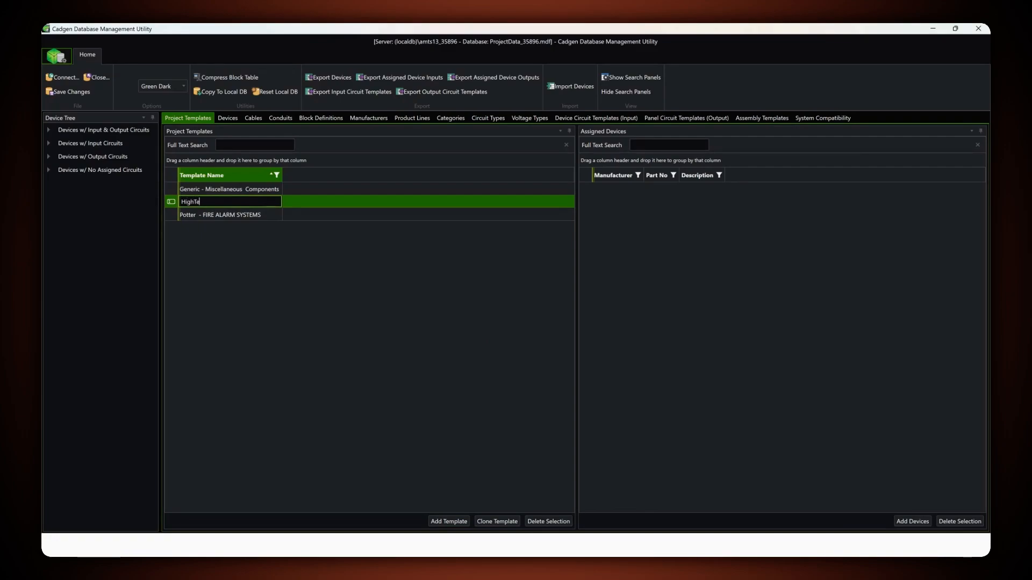
pyautogui.write('ch Solutions')
pyautogui.click(173, 202)
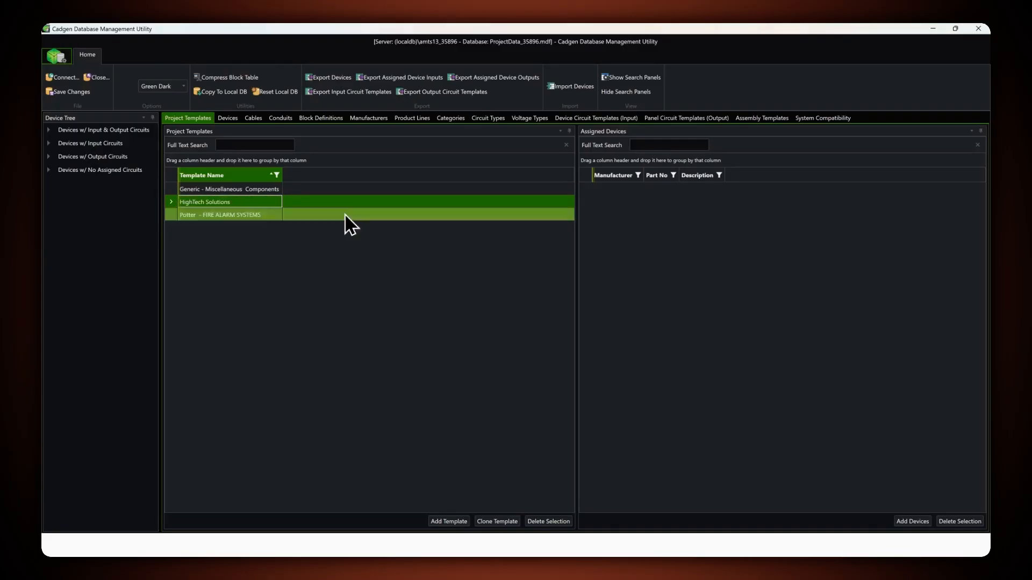
# - Search the available parts for "1234" and add the HighTech Solutions device to the selected project template
pyautogui.click(911, 522)
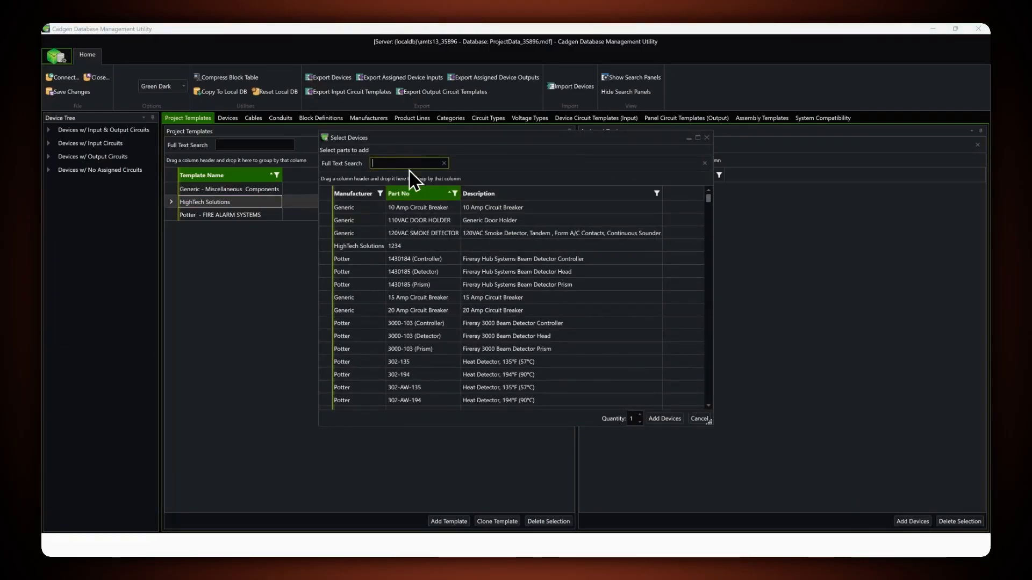
pyautogui.write('1234')
pyautogui.click(383, 208)
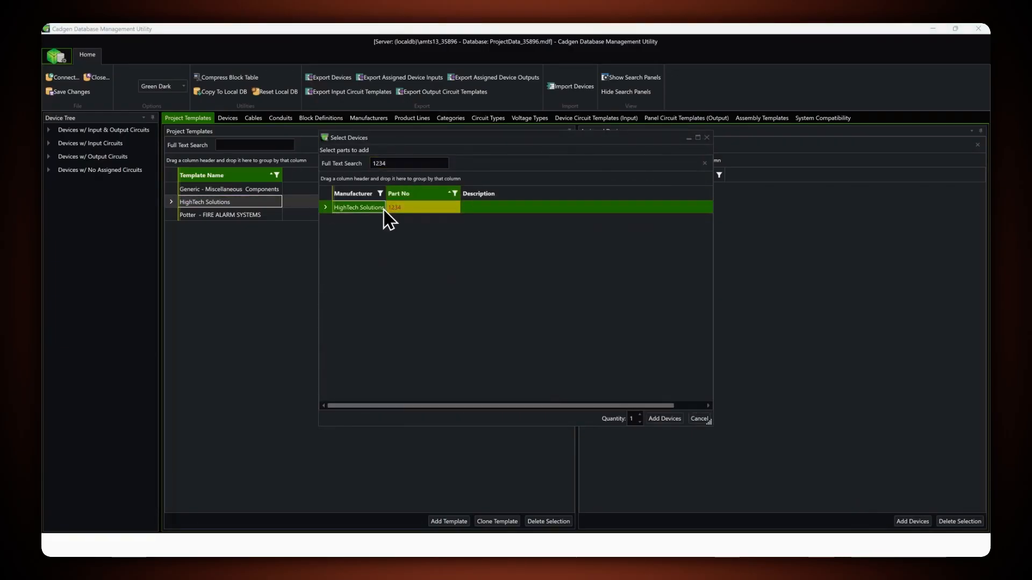
pyautogui.click(661, 420)
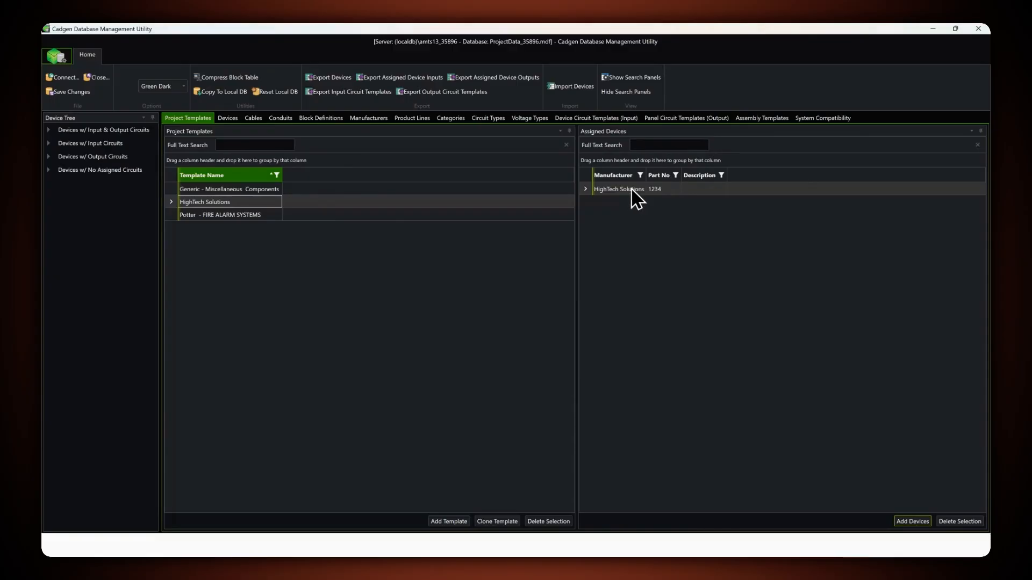
# - Return to the device list, save the database changes, and switch back to the PNW Demo drawing in FireCAD
pyautogui.click(236, 121)
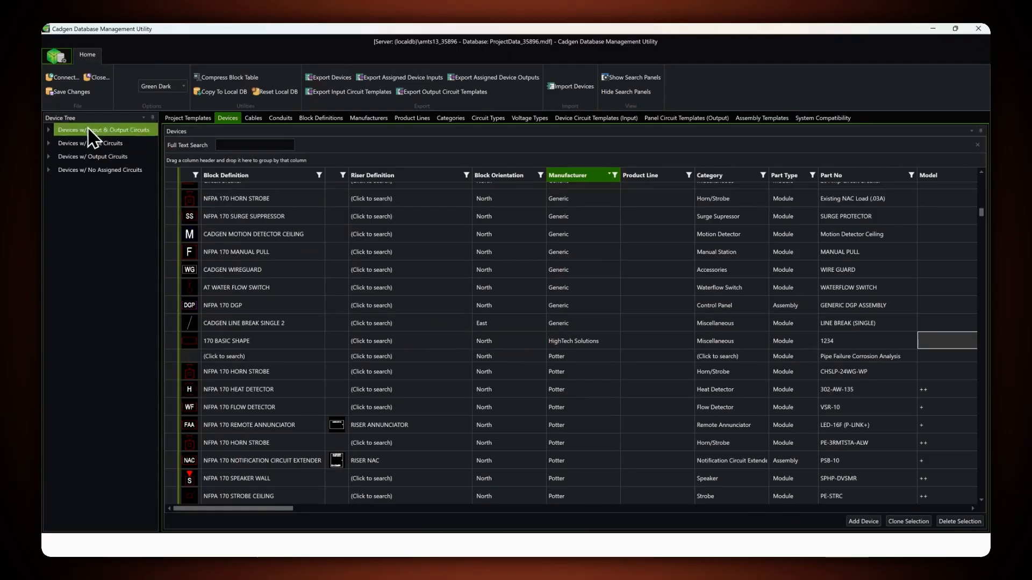
pyautogui.click(69, 93)
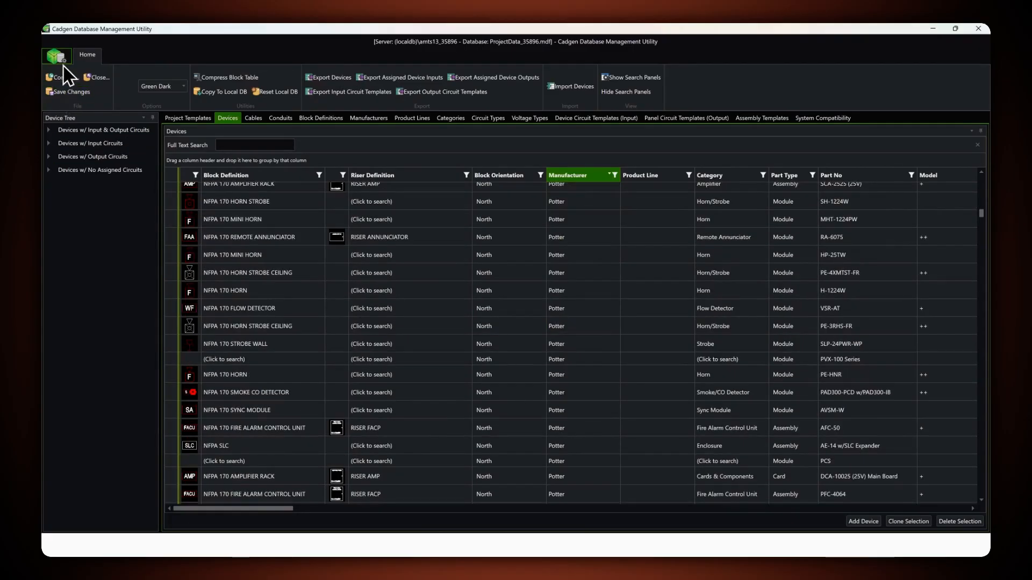
pyautogui.click(55, 54)
pyautogui.click(54, 137)
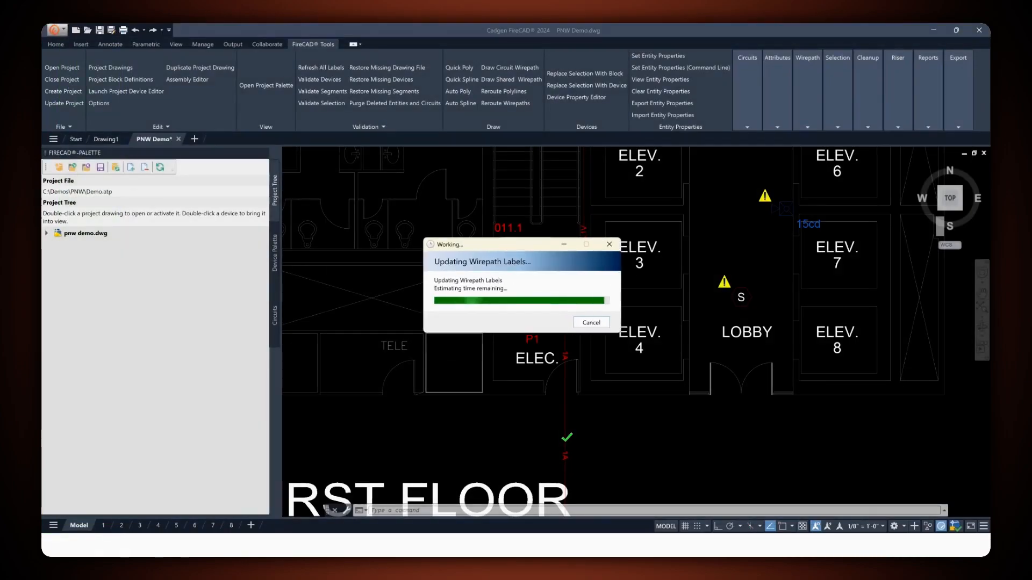
# - Find device 1234 in the device palette and insert one in the TELE room on the first floor
pyautogui.moveTo(433, 367); pyautogui.dragTo(516, 325, button='middle')
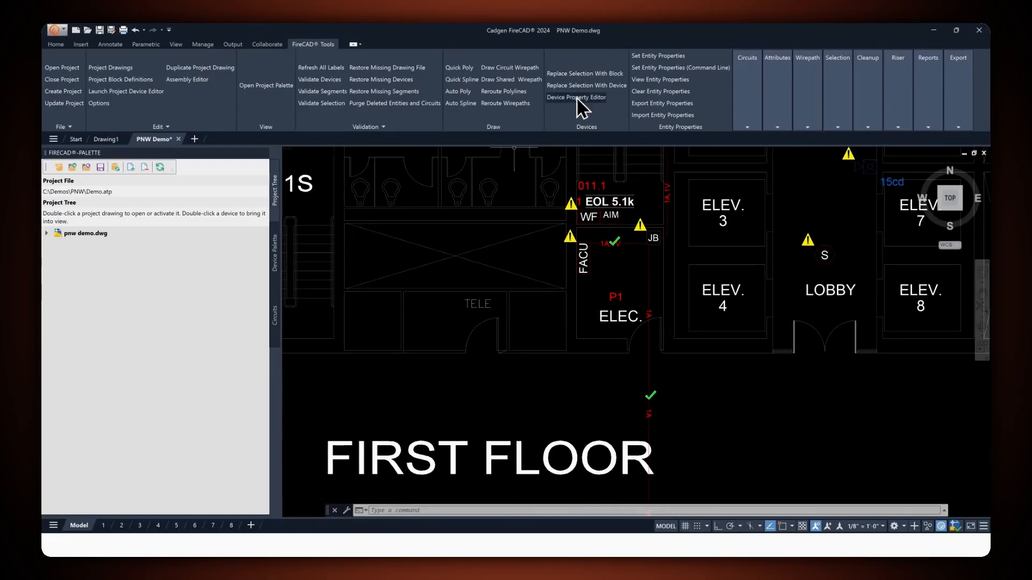
pyautogui.click(276, 264)
pyautogui.click(138, 271)
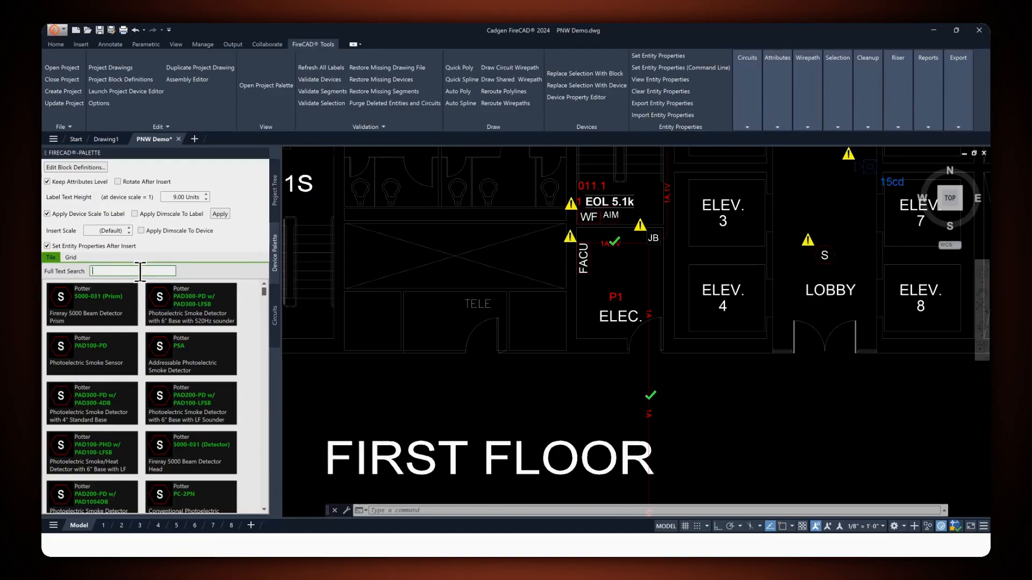
pyautogui.write('1234')
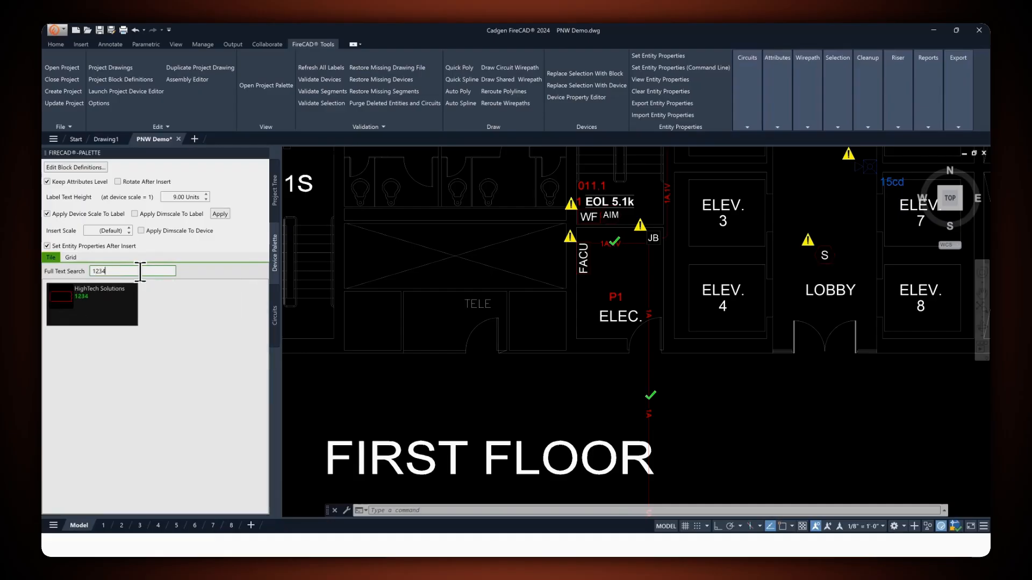
pyautogui.click(117, 302)
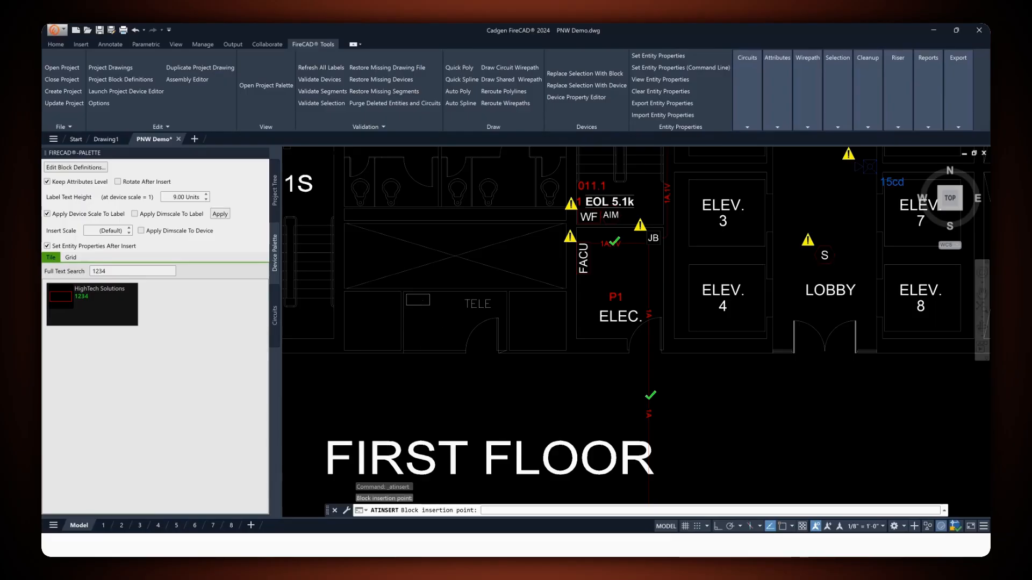
pyautogui.click(424, 327)
# - Set the inserted device's name property to XXX and apply the entity properties
pyautogui.click(487, 212)
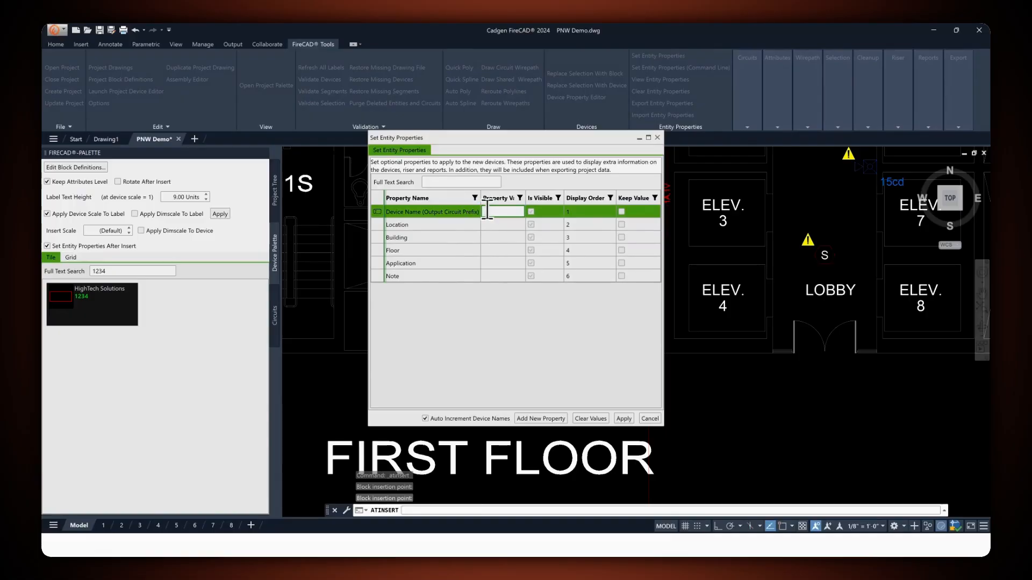
pyautogui.write('XX')
pyautogui.click(623, 418)
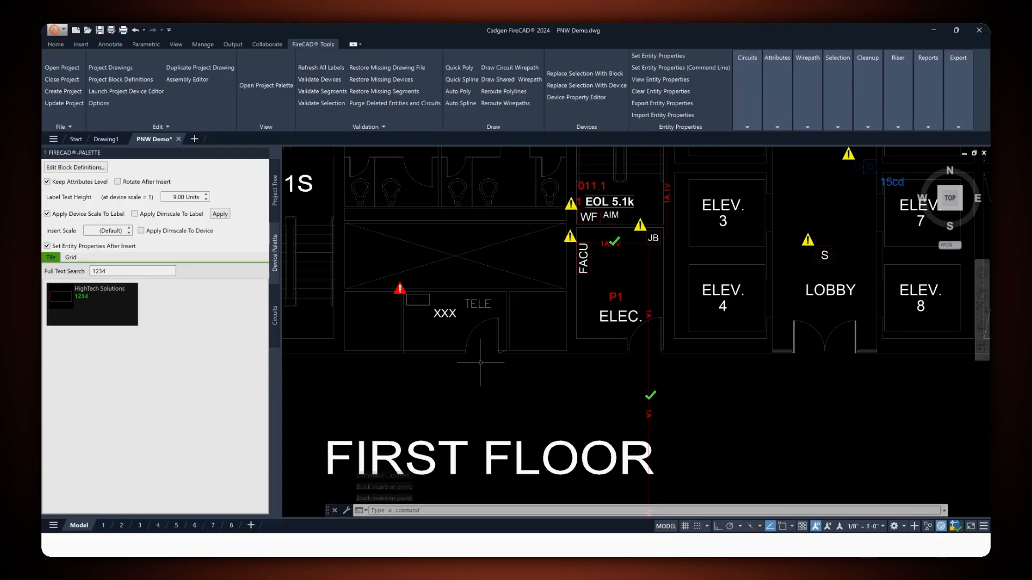
# - Generate a device legend for all devices with the offered report settings and place the table in empty space outside the floor plan
pyautogui.click(928, 125)
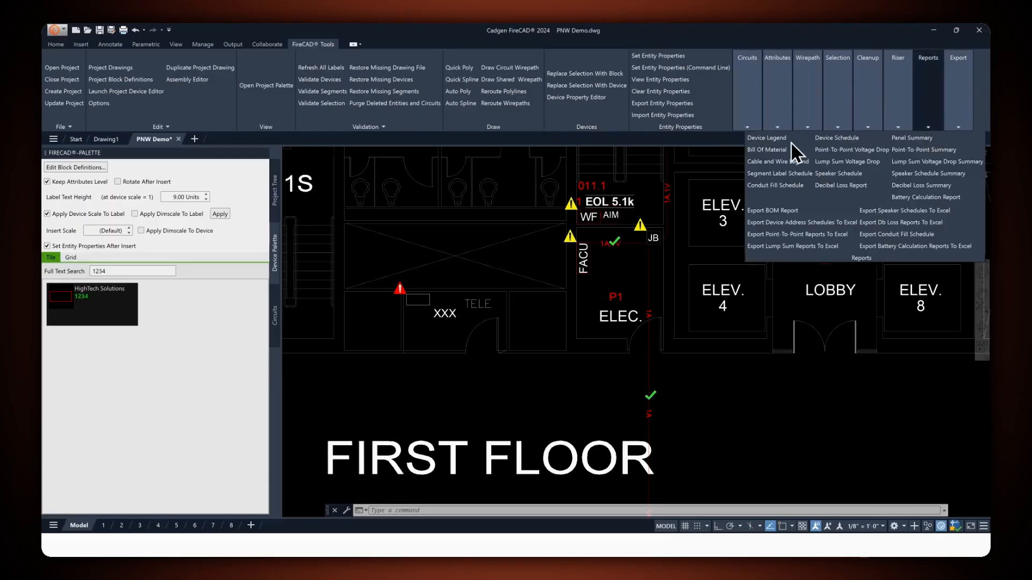
pyautogui.click(779, 139)
pyautogui.click(614, 510)
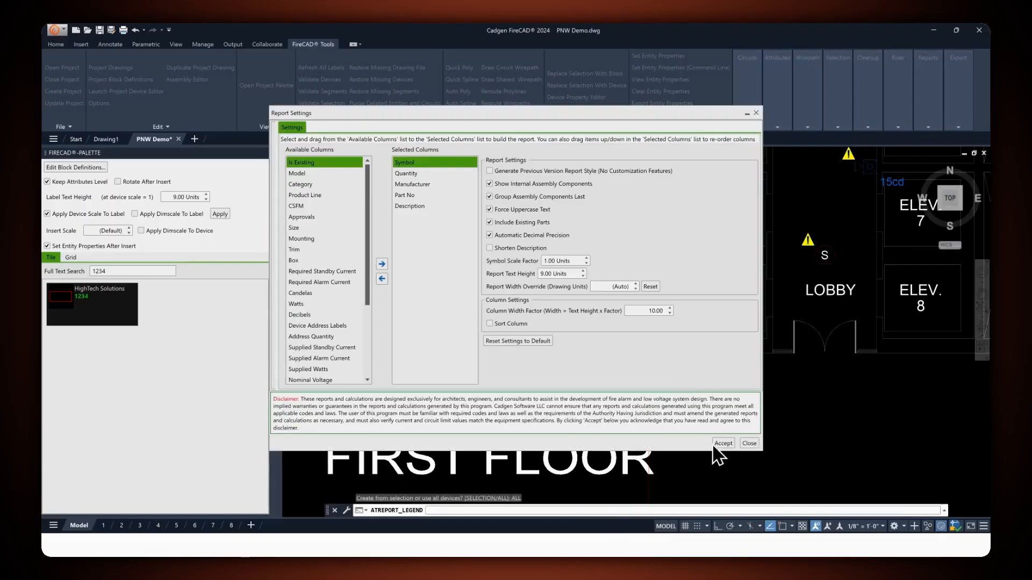
pyautogui.click(719, 452)
pyautogui.moveTo(703, 422); pyautogui.dragTo(398, 243, button='middle')
pyautogui.scroll(-5, 396, 236)
pyautogui.scroll(-2, 395, 233)
pyautogui.moveTo(601, 261)
pyautogui.mouseDown(button='middle')
pyautogui.moveTo(422, 334)
pyautogui.moveTo(465, 268)
pyautogui.mouseUp(button='middle')
pyautogui.scroll(-4, 422, 334)
pyautogui.click(448, 340)
pyautogui.scroll(8, 461, 352)
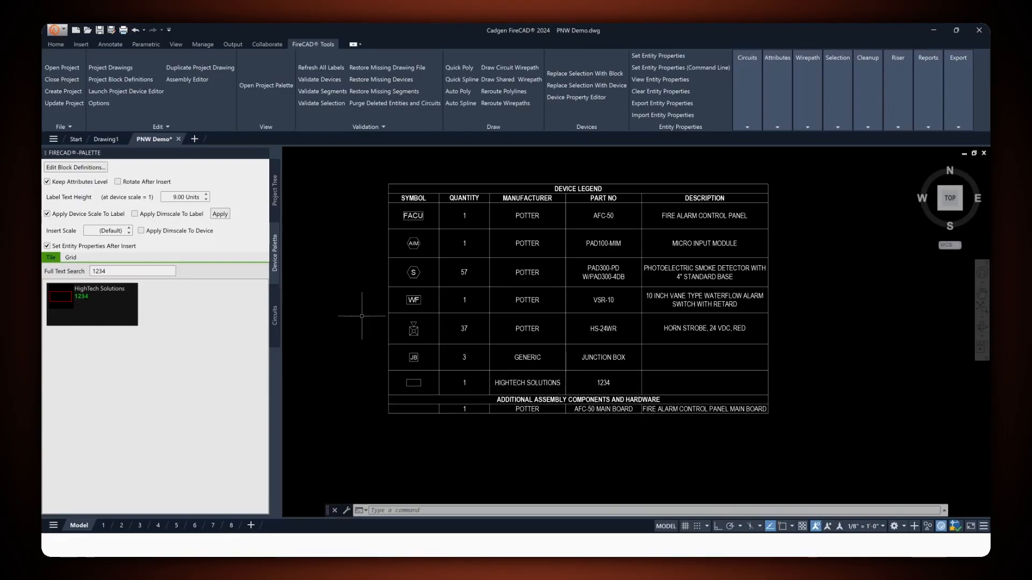
pyautogui.press('Return')
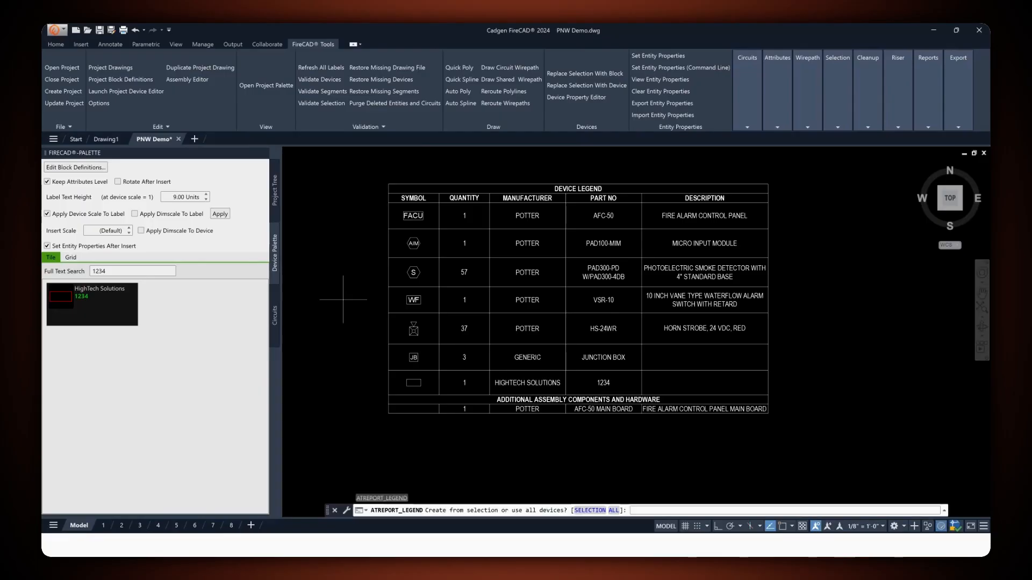
pyautogui.press('Escape')
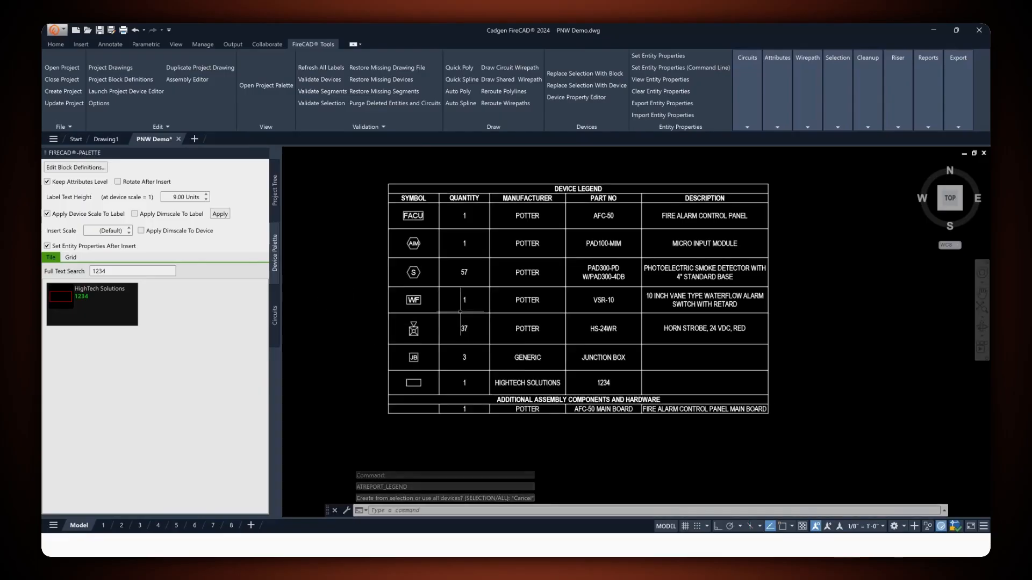
pyautogui.press('Escape')
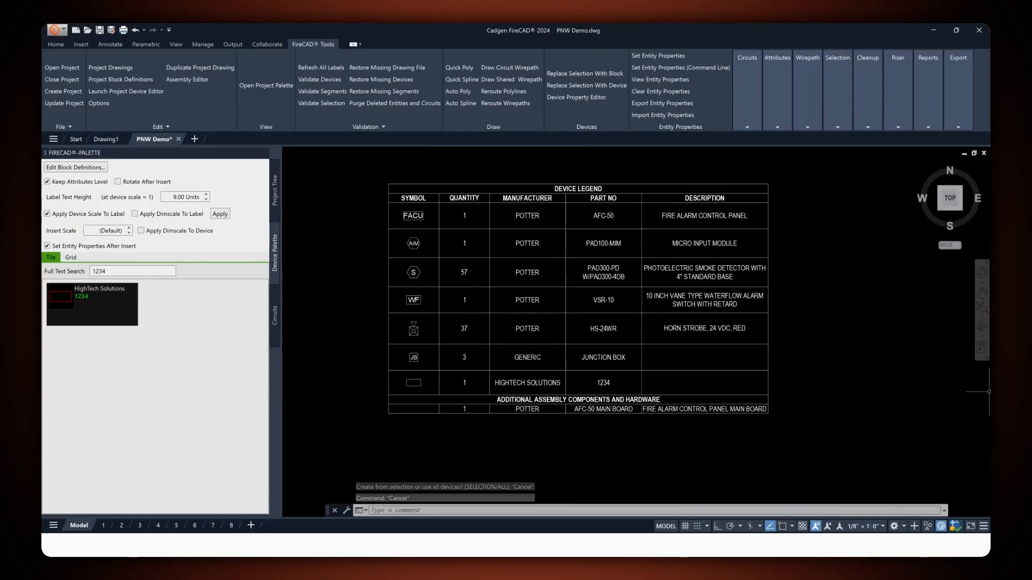